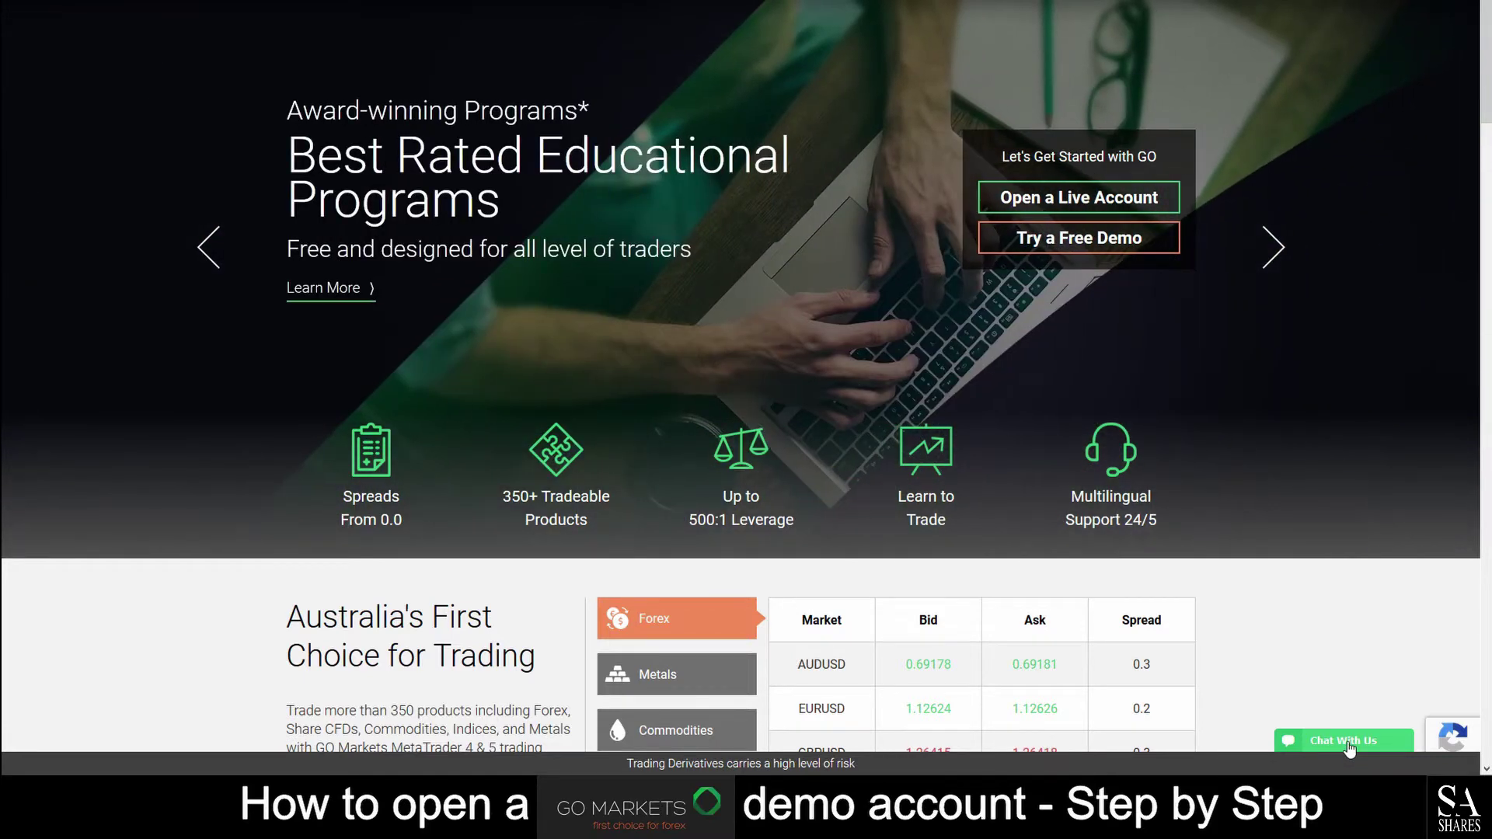
Step: Open the free demo account registration form and start filling in the first name field
click(1350, 748)
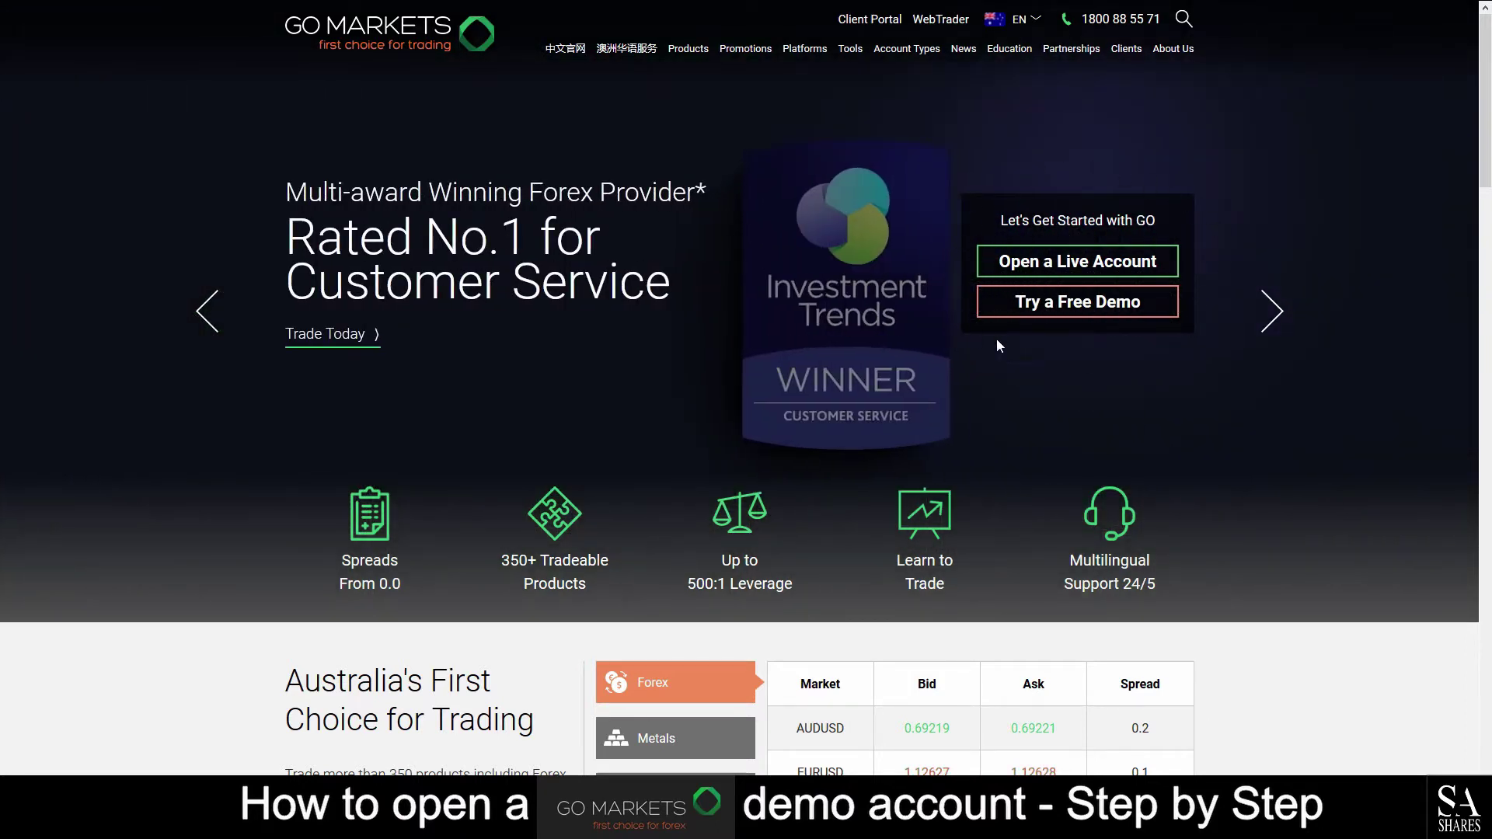
click(1079, 307)
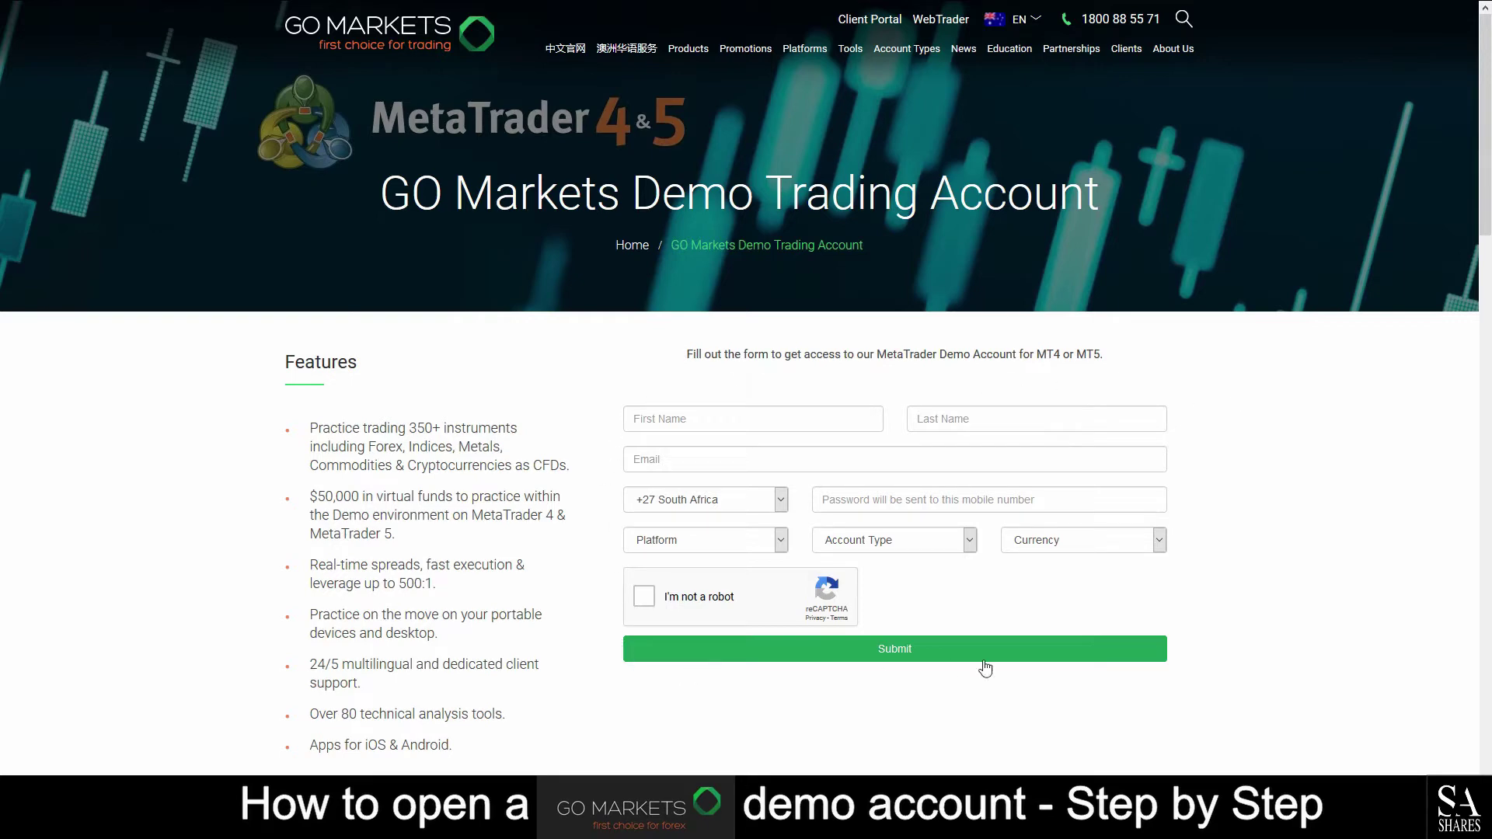
click(689, 414)
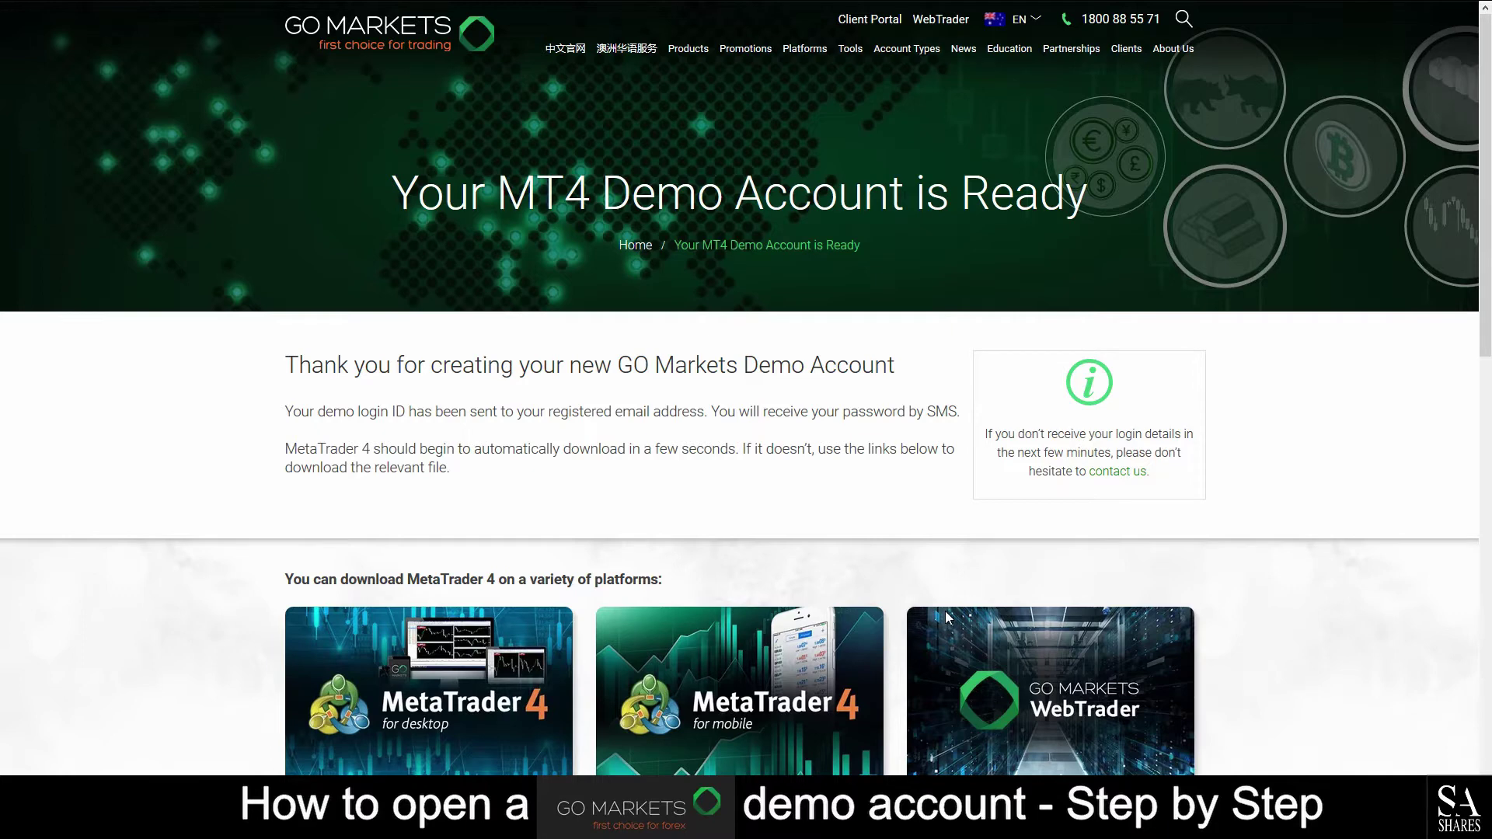
Step: Download MetaTrader 4 for Windows from the desktop platform option
scroll(1464, 185, down, 4)
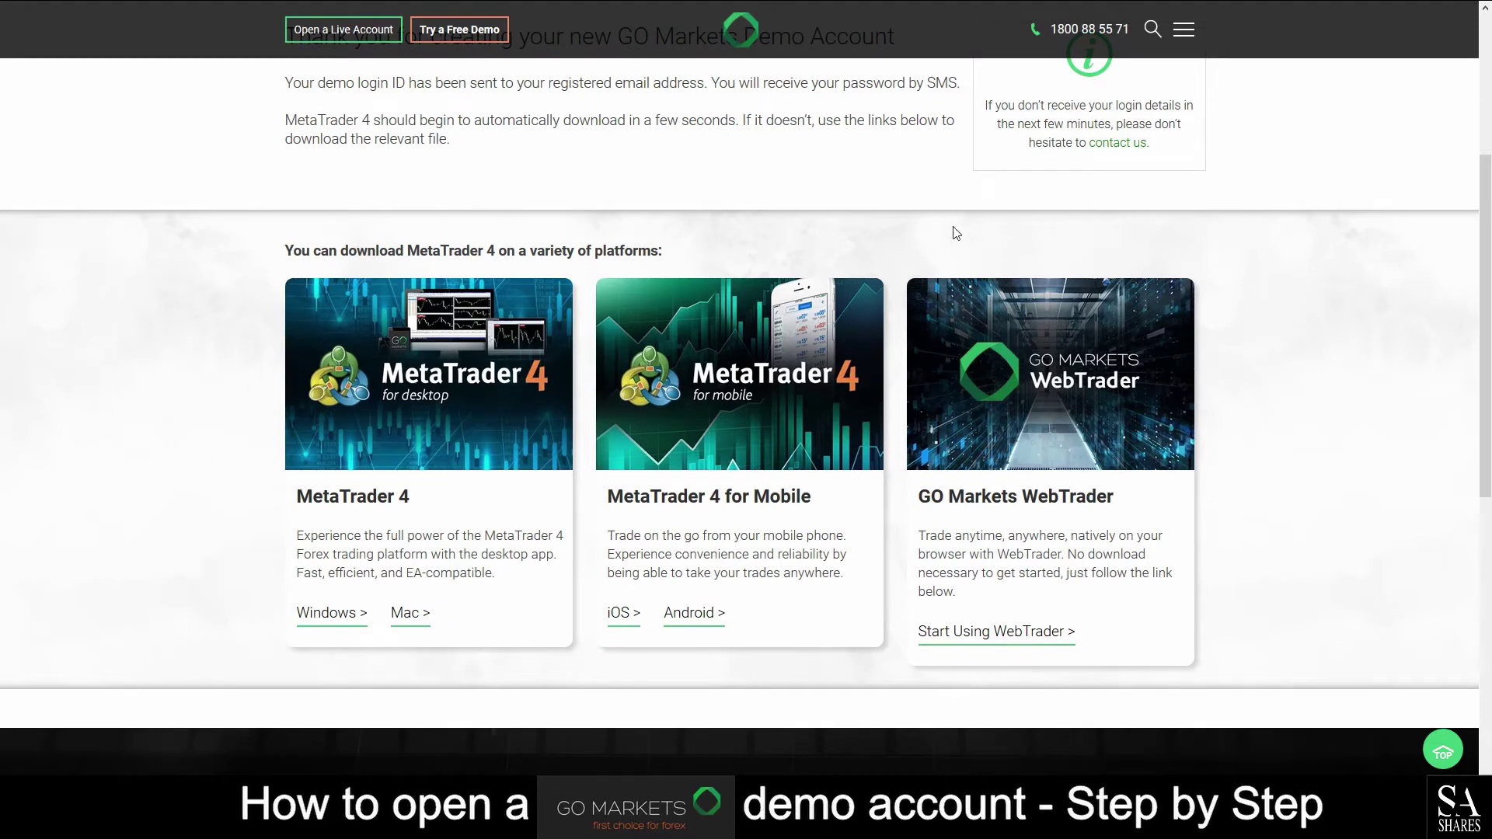
click(332, 620)
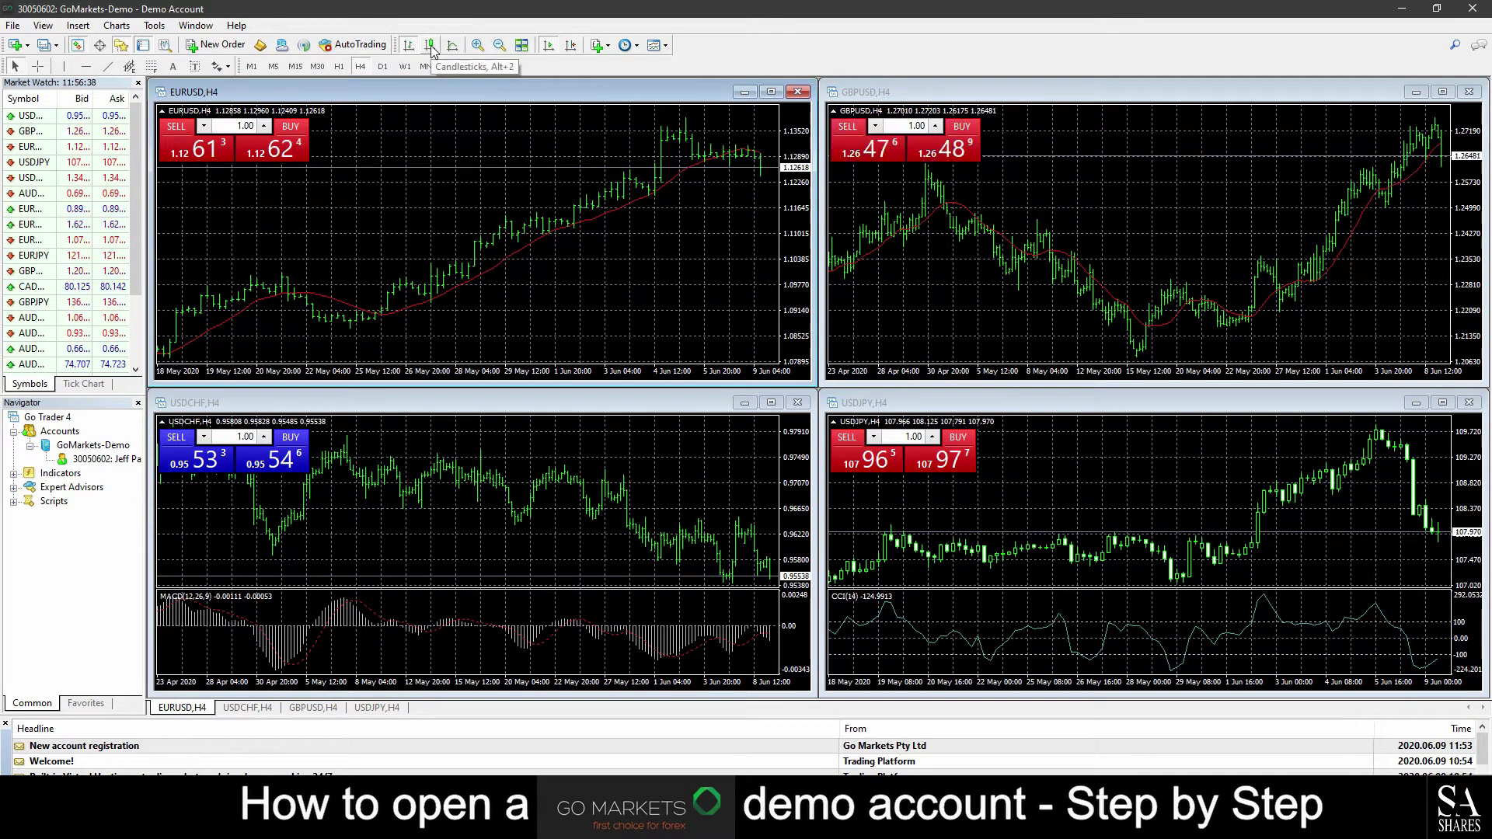
Step: Display the EURUSD H4 chart as a line chart, and zoom it in and back out
click(453, 47)
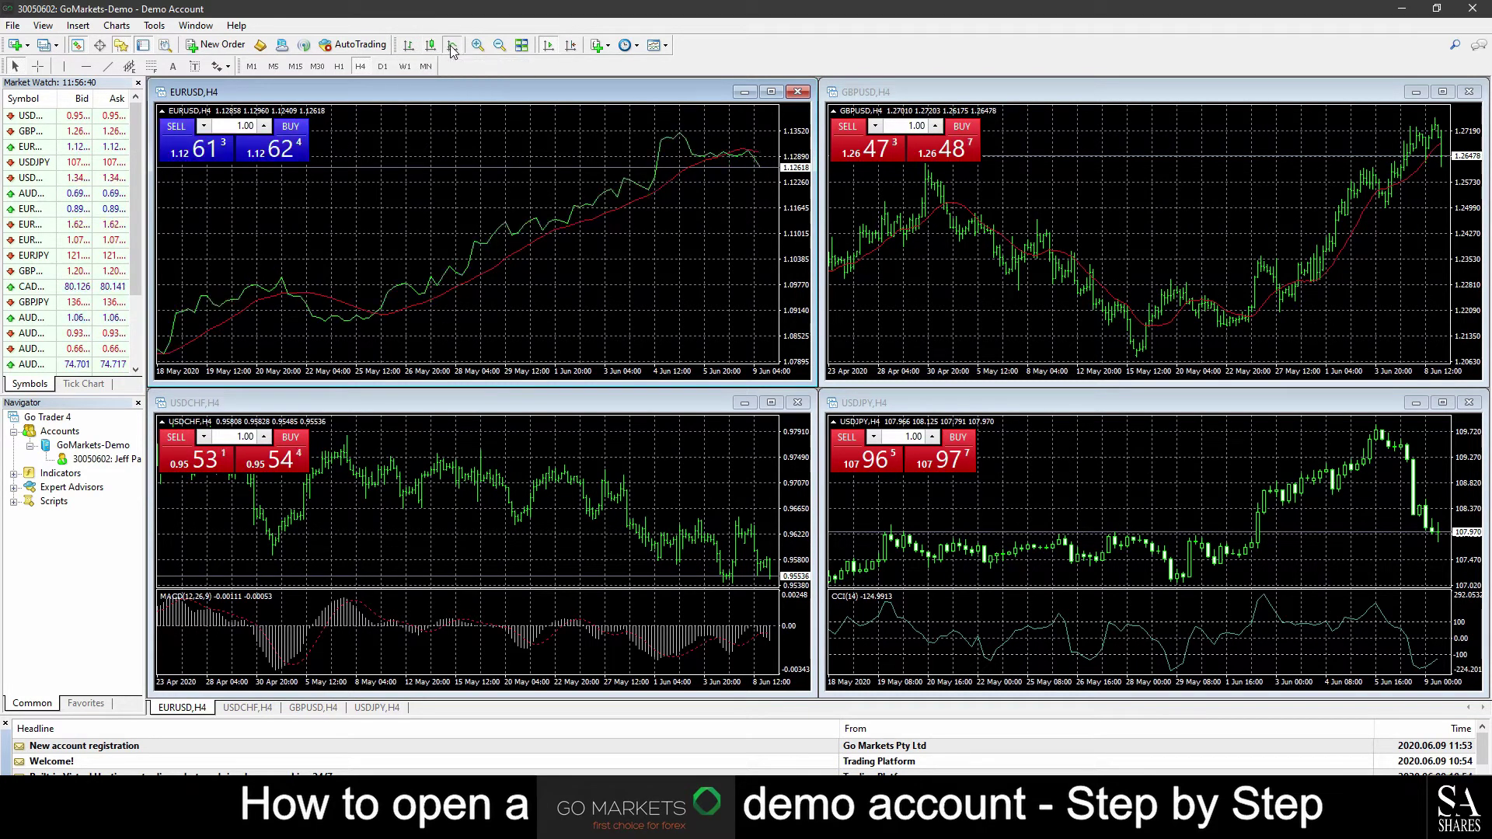
click(480, 47)
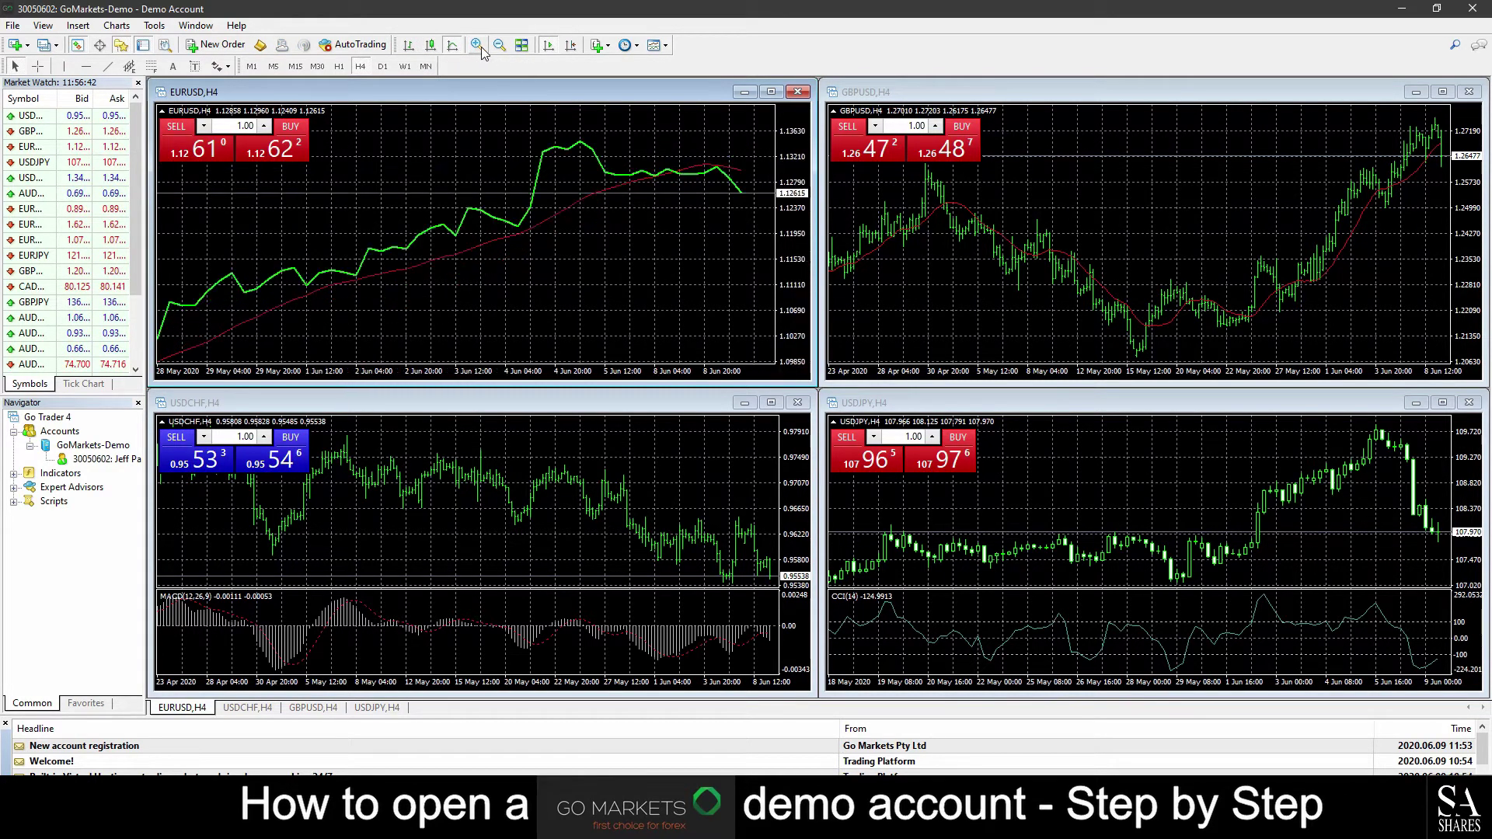
click(481, 46)
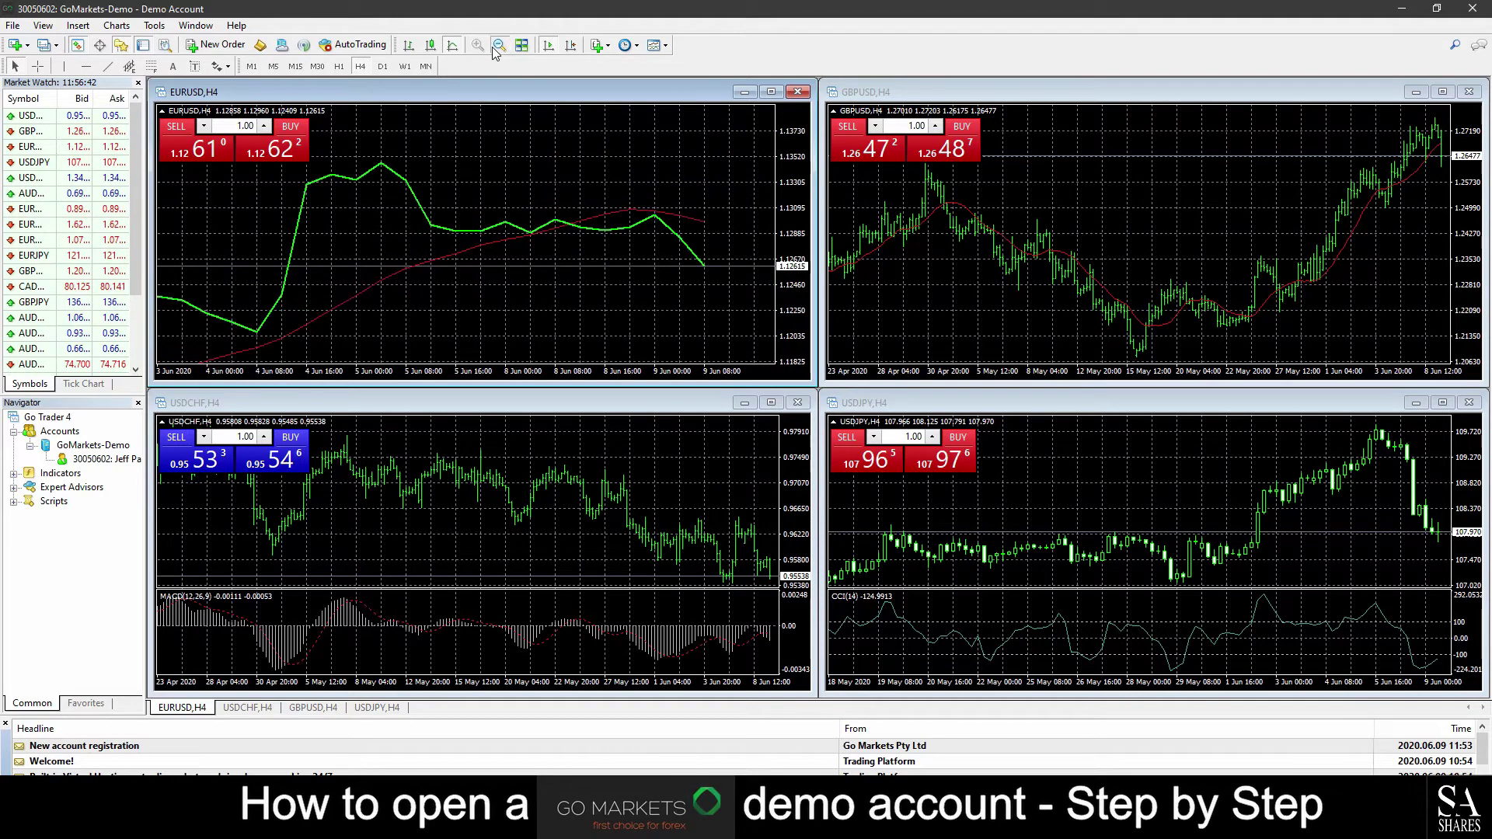
click(492, 47)
click(493, 47)
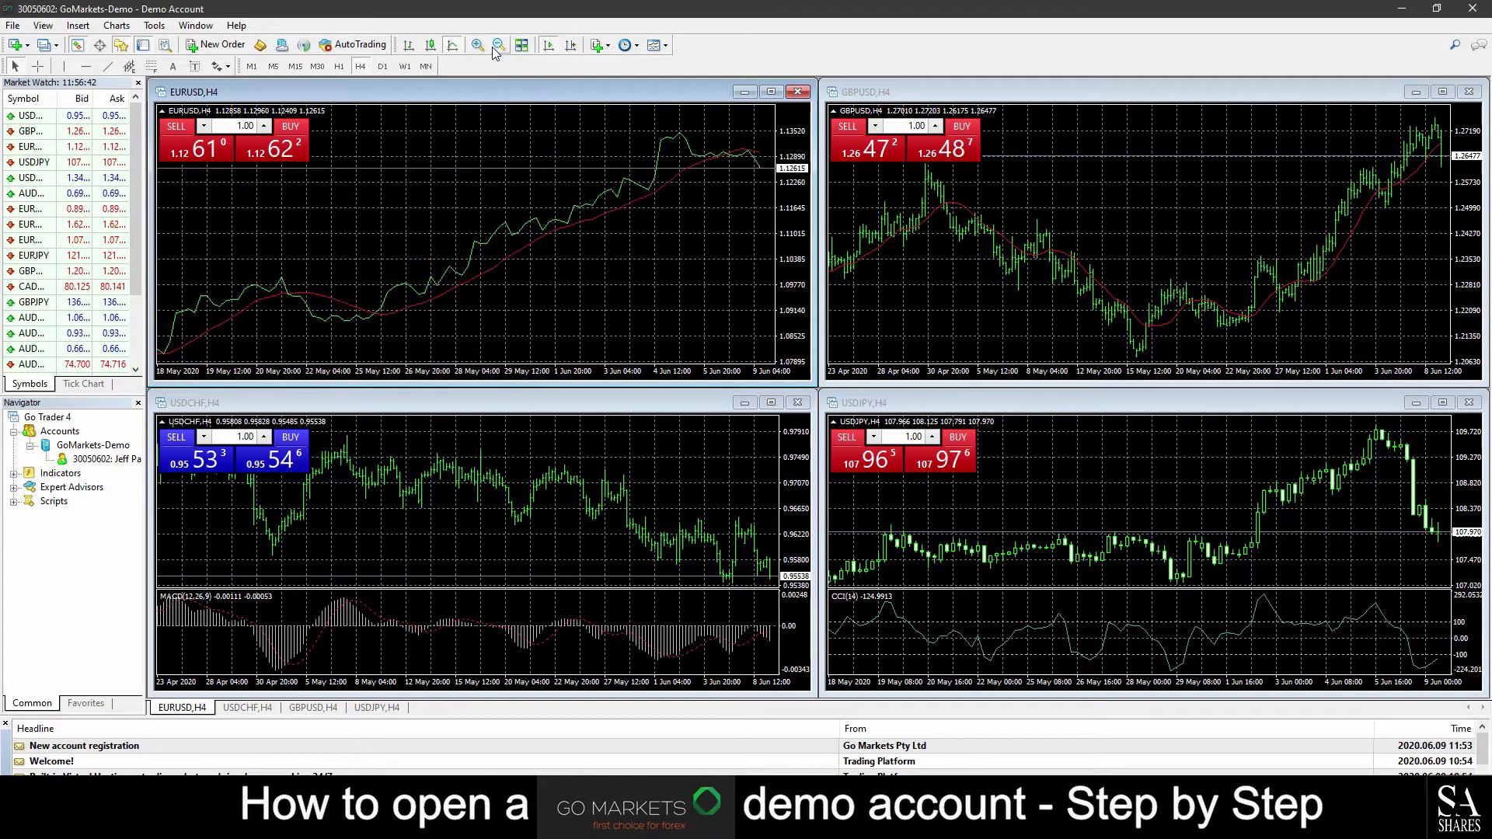
click(869, 204)
click(477, 46)
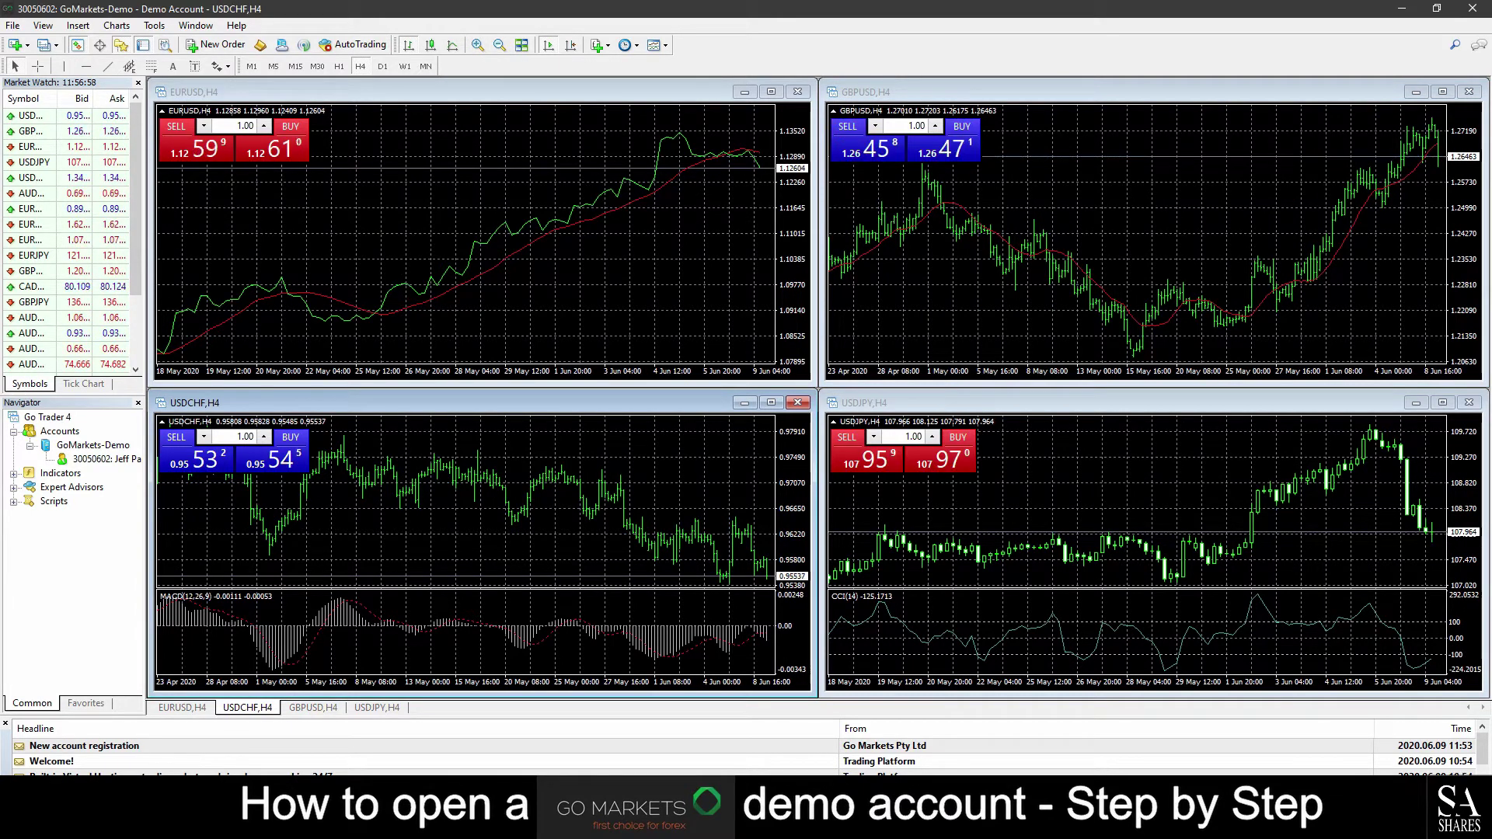
Step: View the new order windows for USDCHF and GBPUSD in turn, closing each without placing a trade
double_click(59, 116)
drag(181, 53, 628, 251)
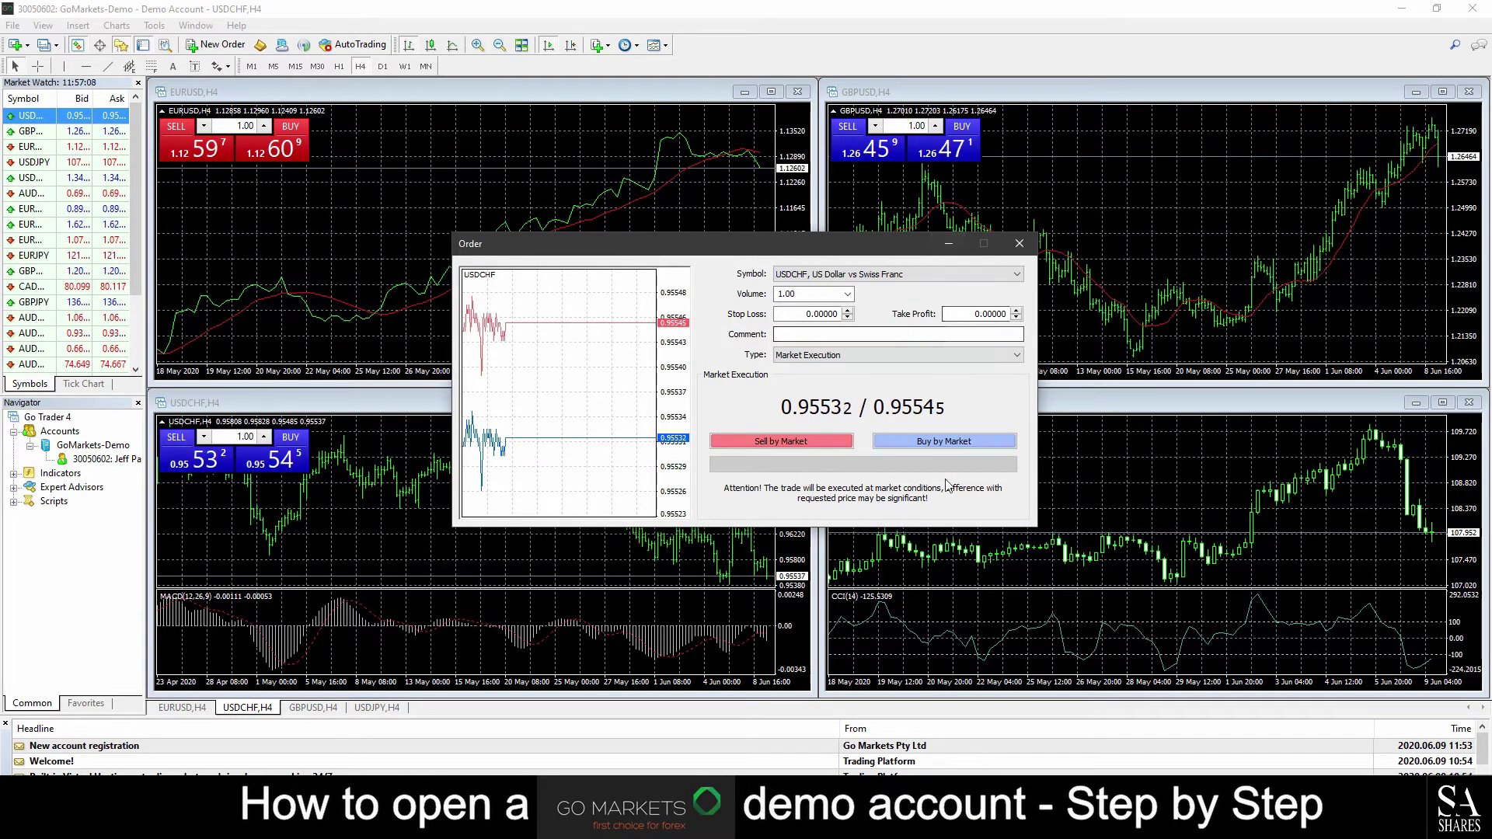
click(1026, 250)
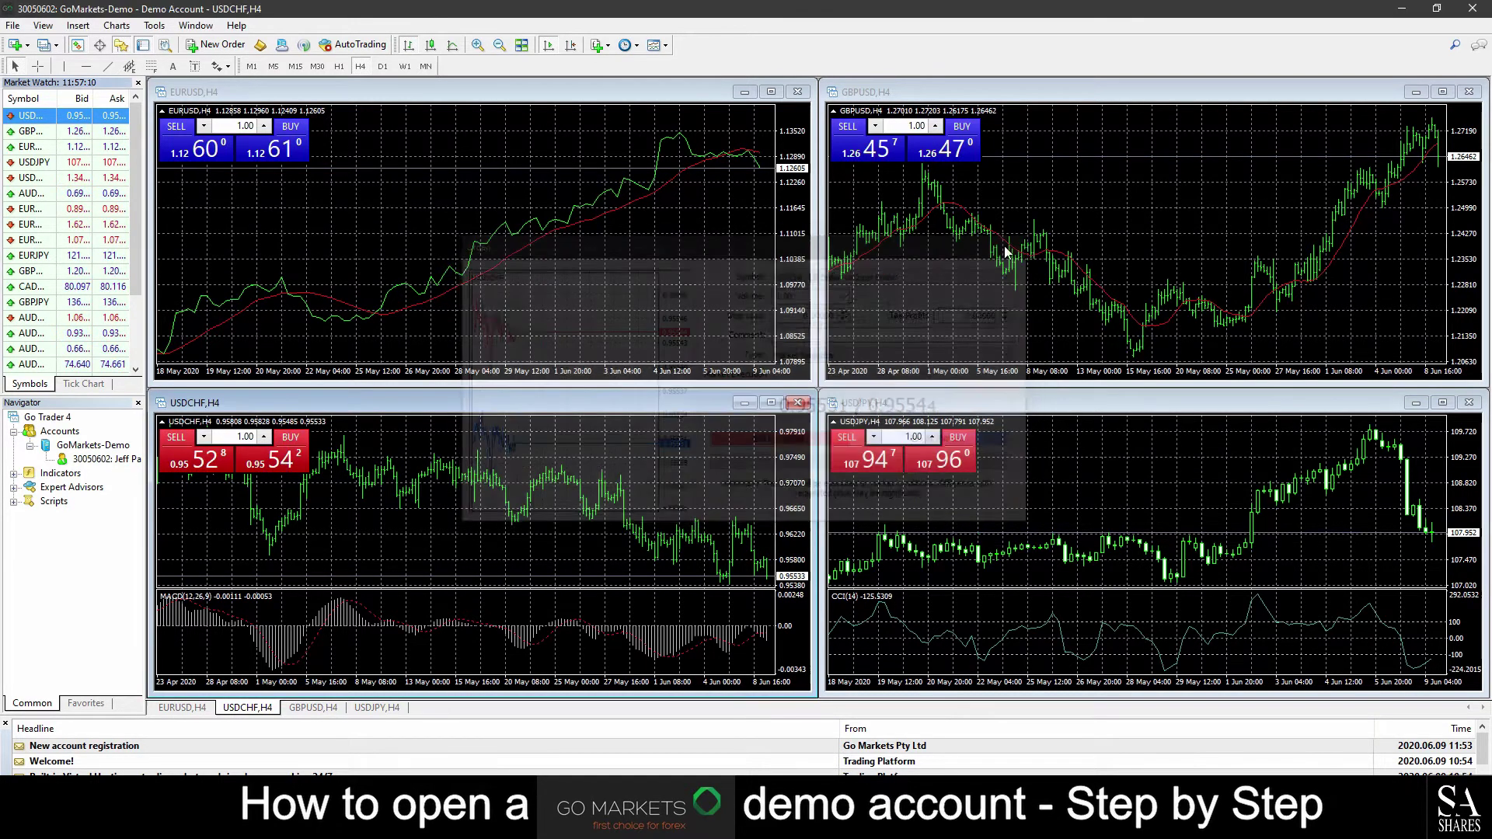
key(Down)
key(F9)
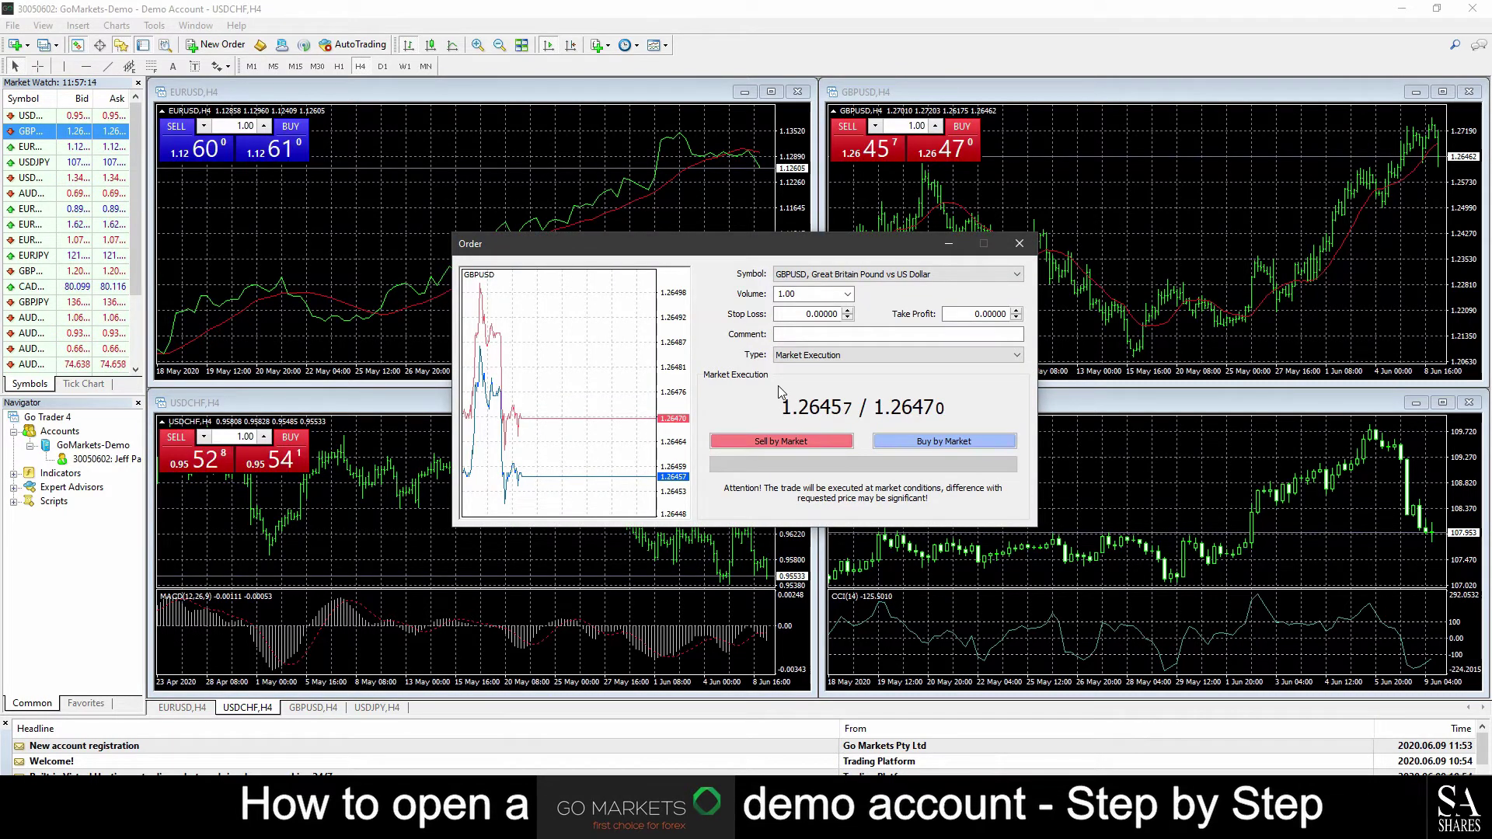
click(1019, 244)
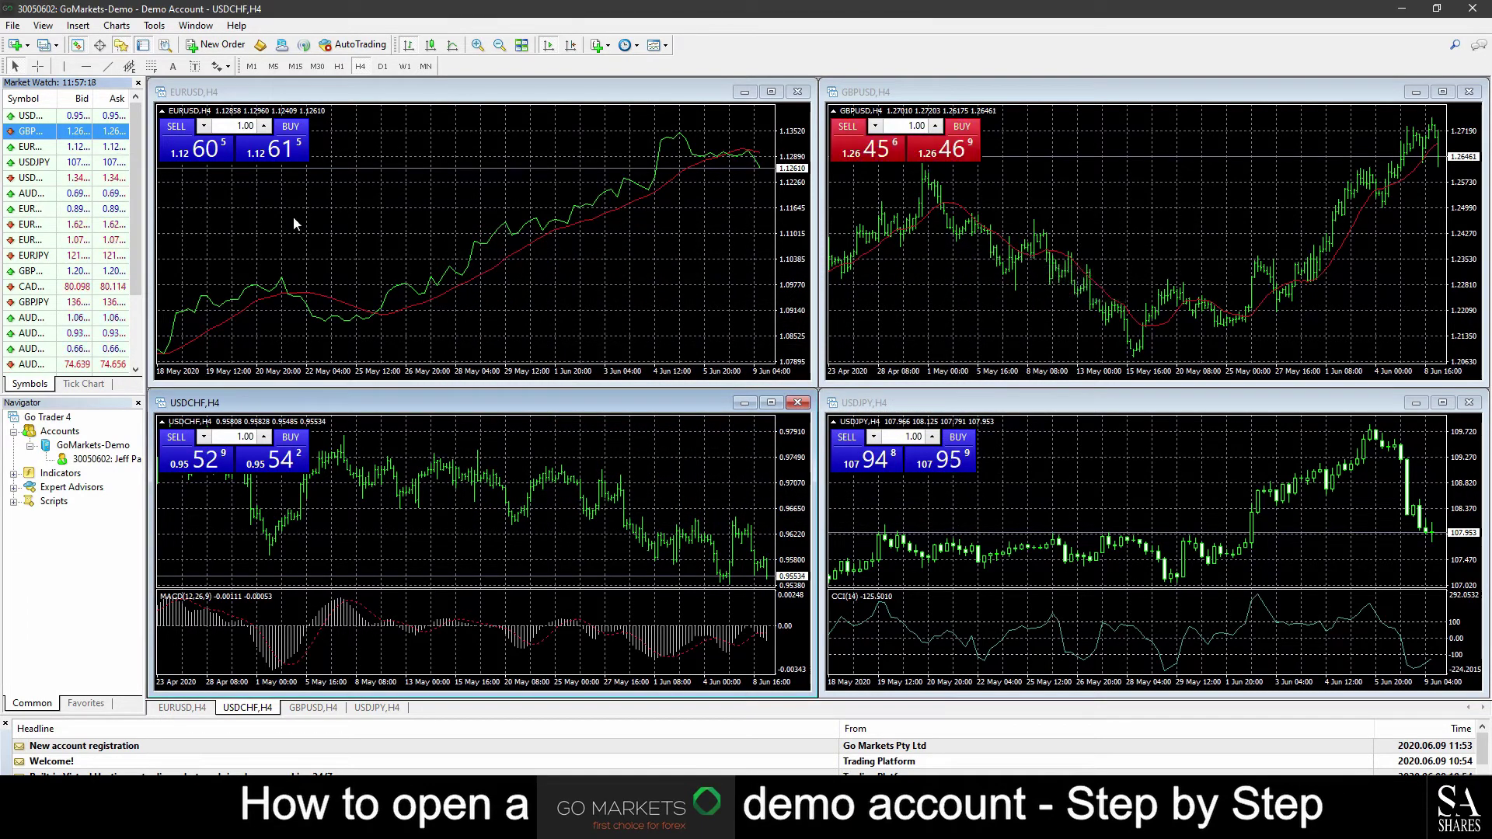
Step: Open a new chart window for USDCHF from the market watch list and maximize it
right_click(64, 116)
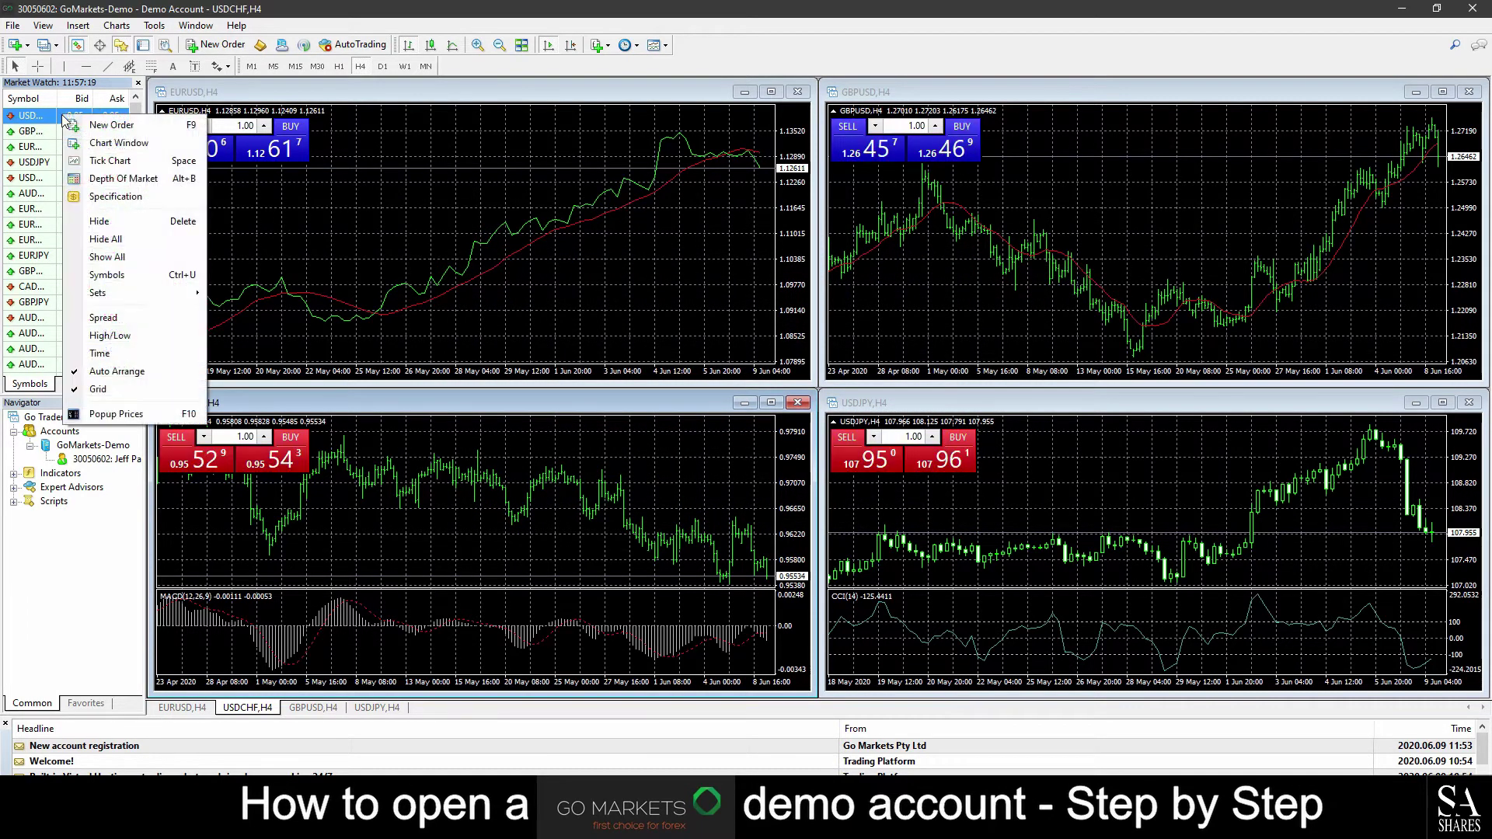
click(119, 143)
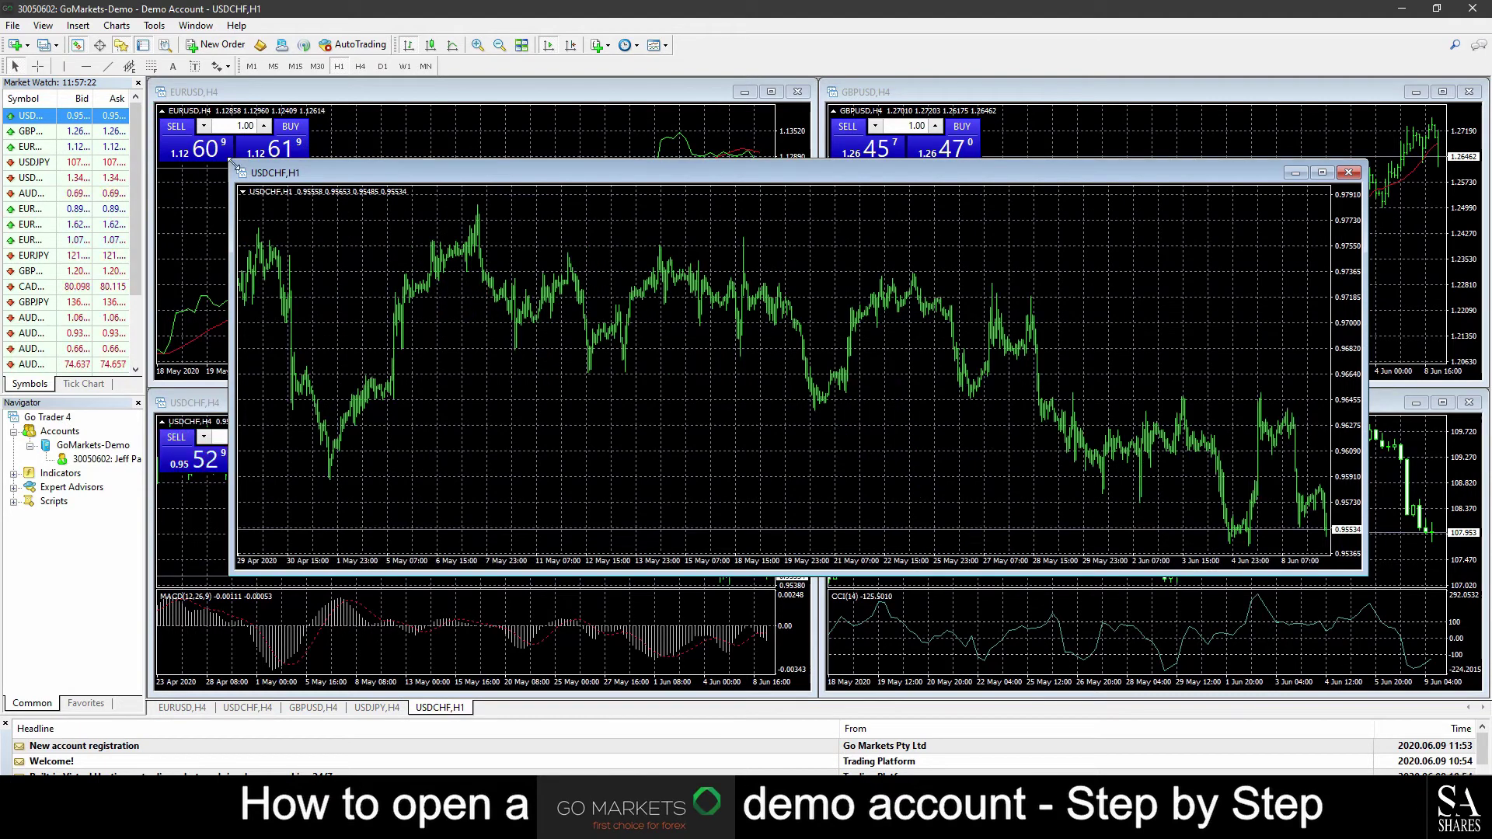
drag(236, 165, 216, 115)
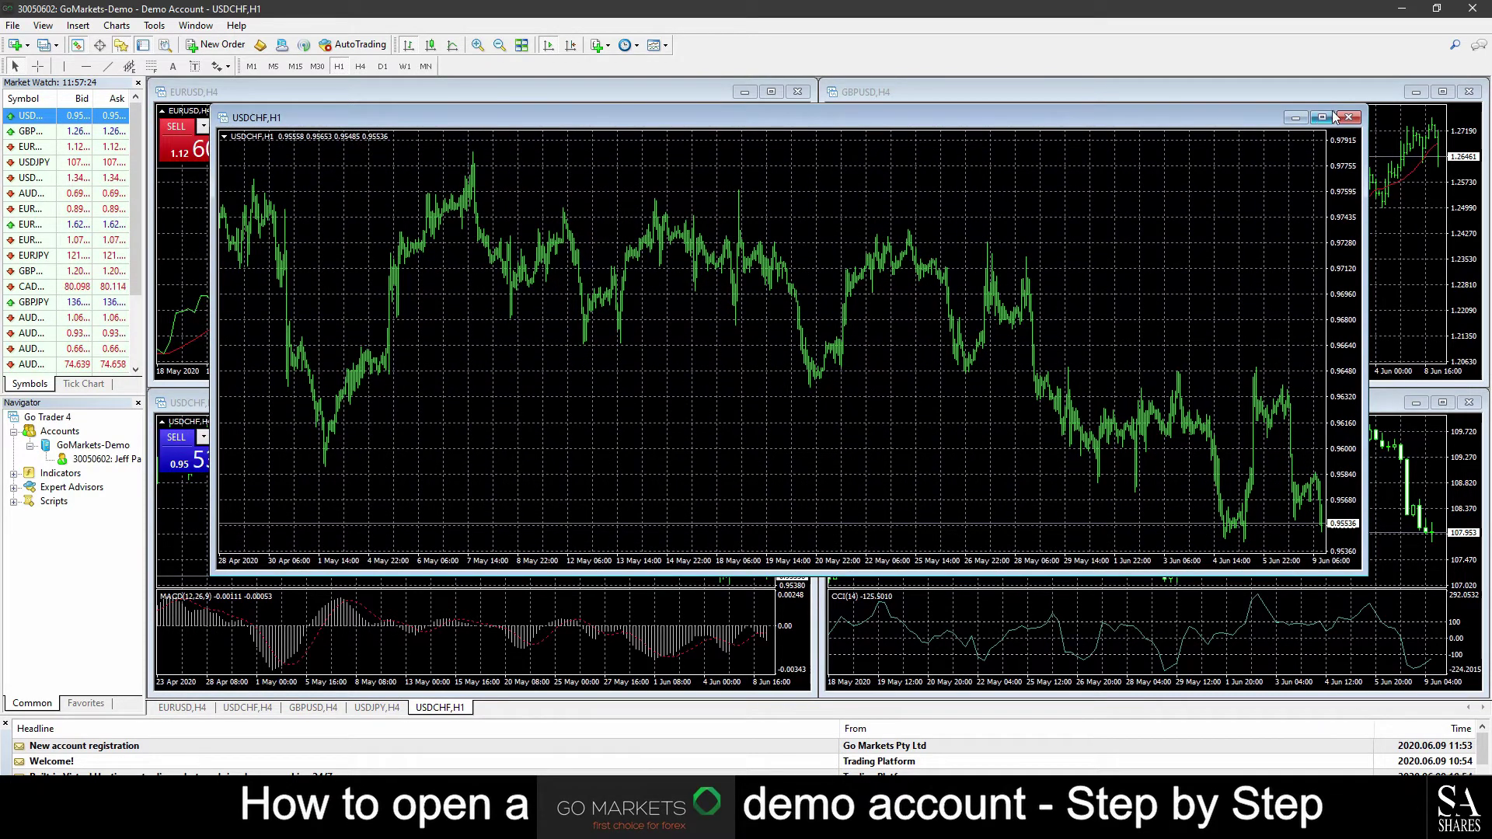
click(1331, 117)
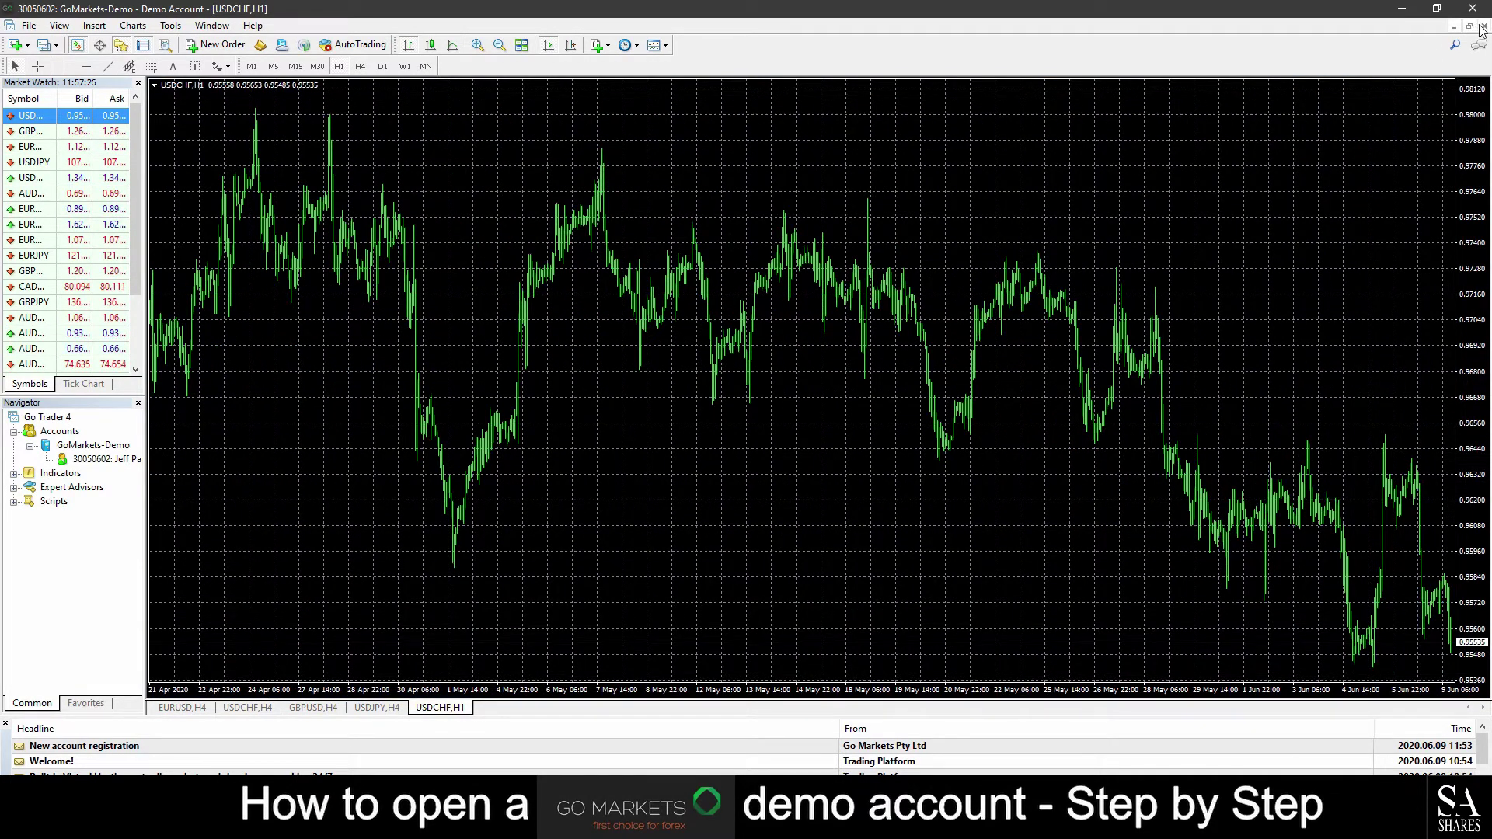
Step: Close the USDCHF H1 and USDCHF H4 charts, and restore the remaining charts to separate windows
click(1482, 27)
click(1483, 28)
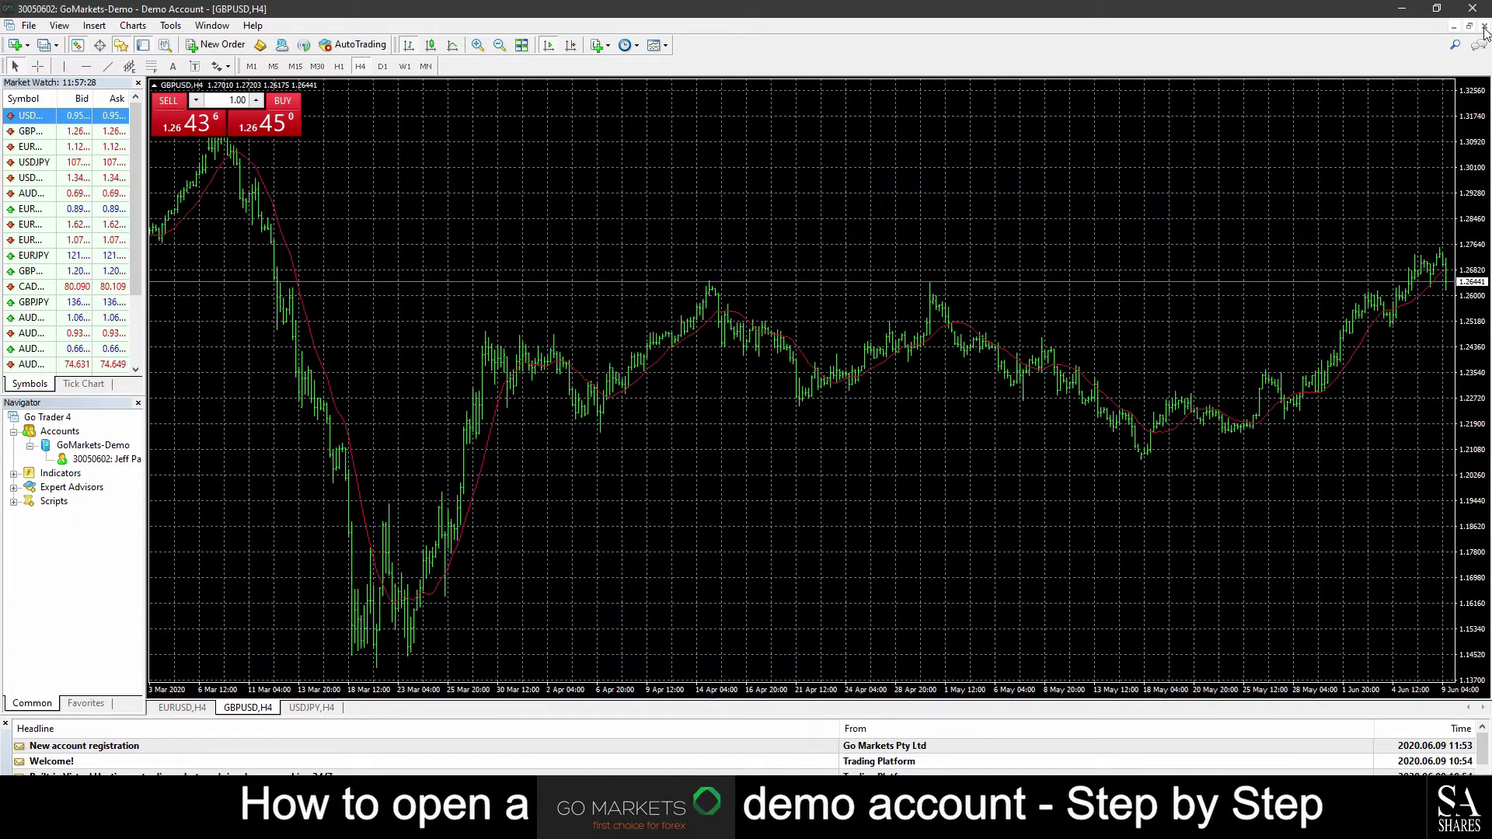
click(1470, 27)
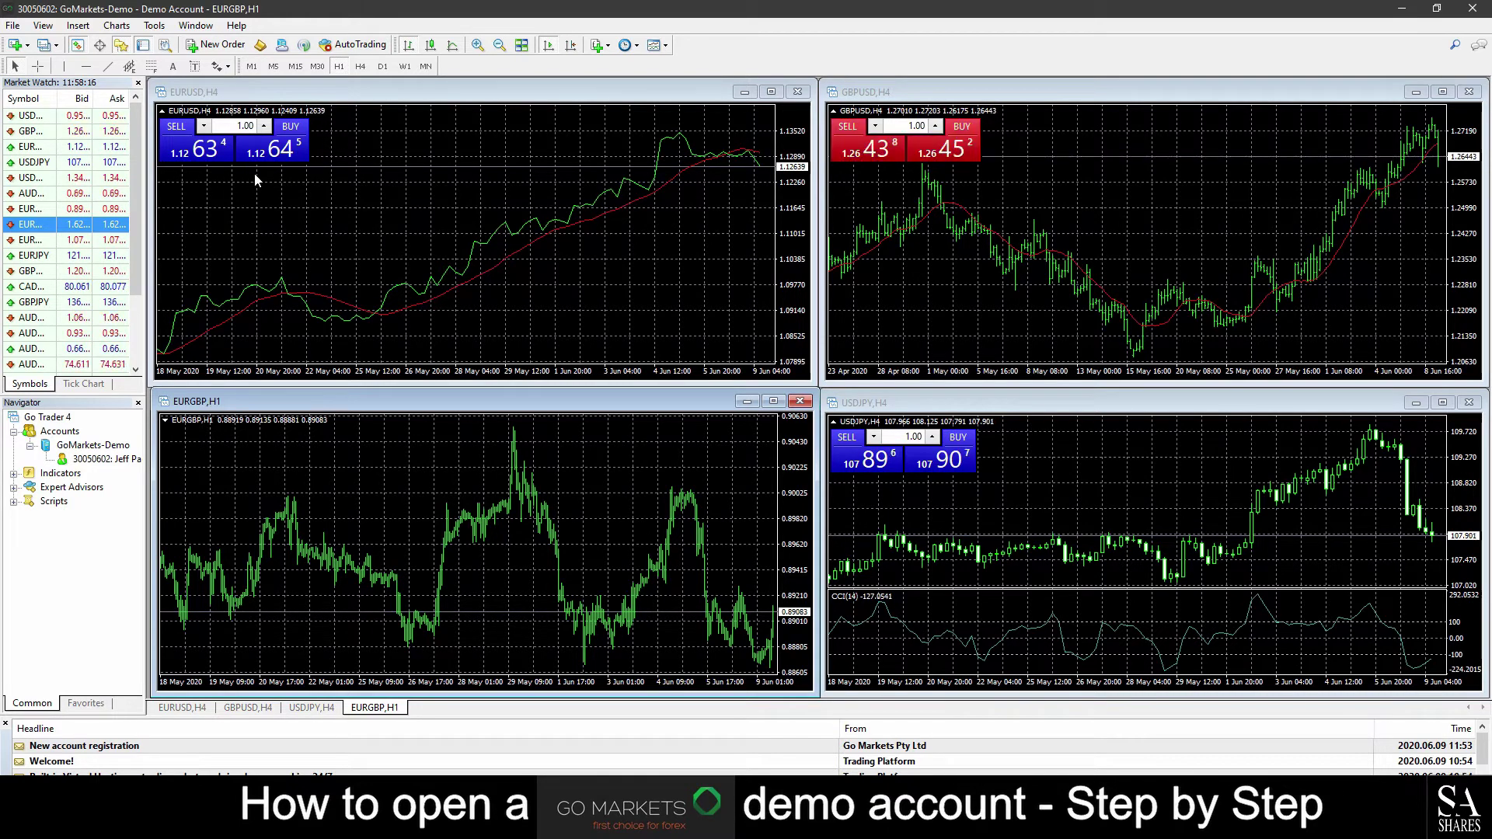
Step: Switch through the EURUSD, GBPUSD and USDJPY charts in turn, ending with the EURGBP H1 chart maximized
click(248, 126)
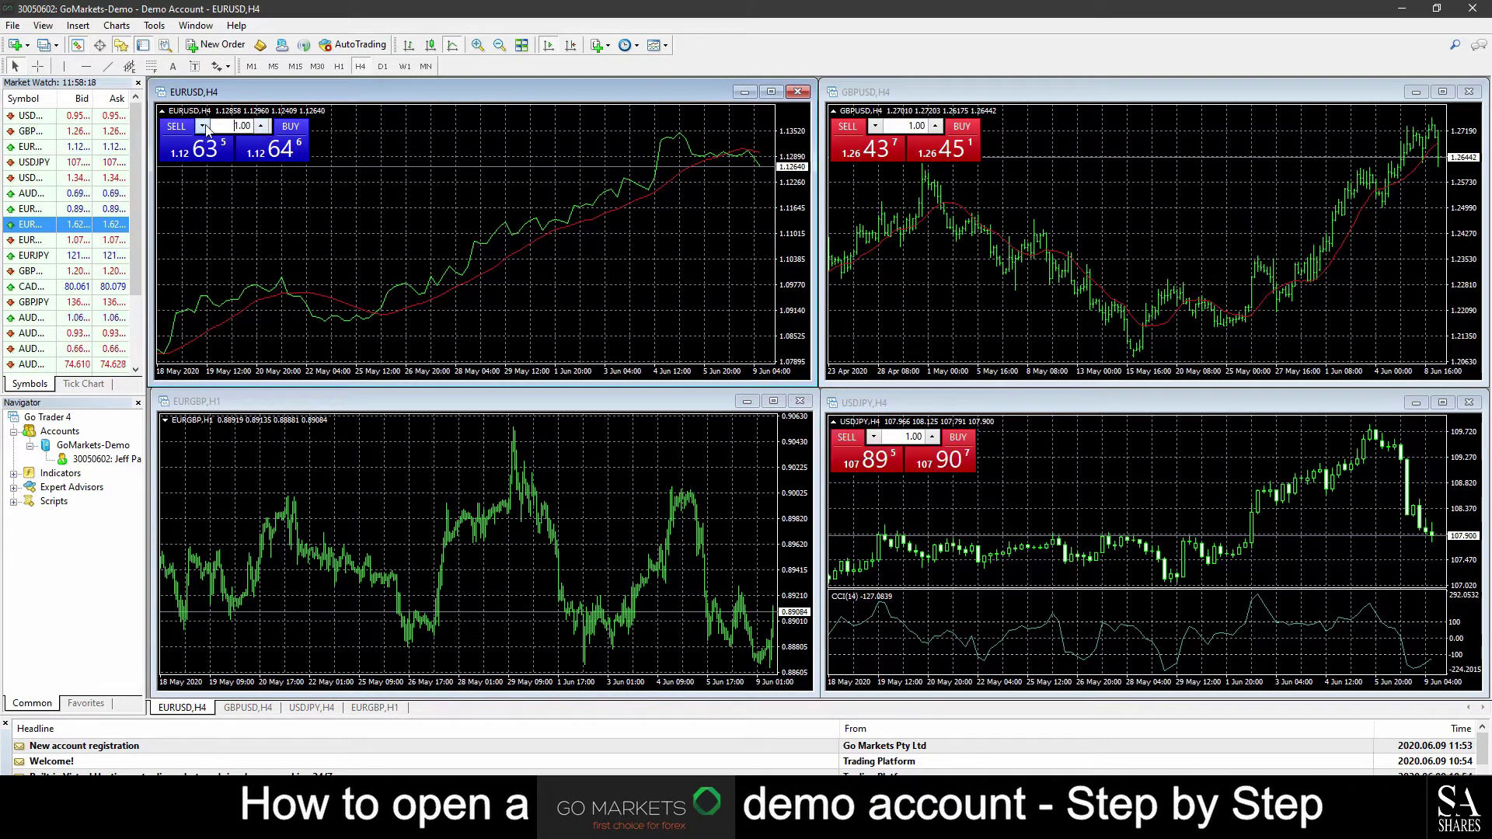
double_click(238, 710)
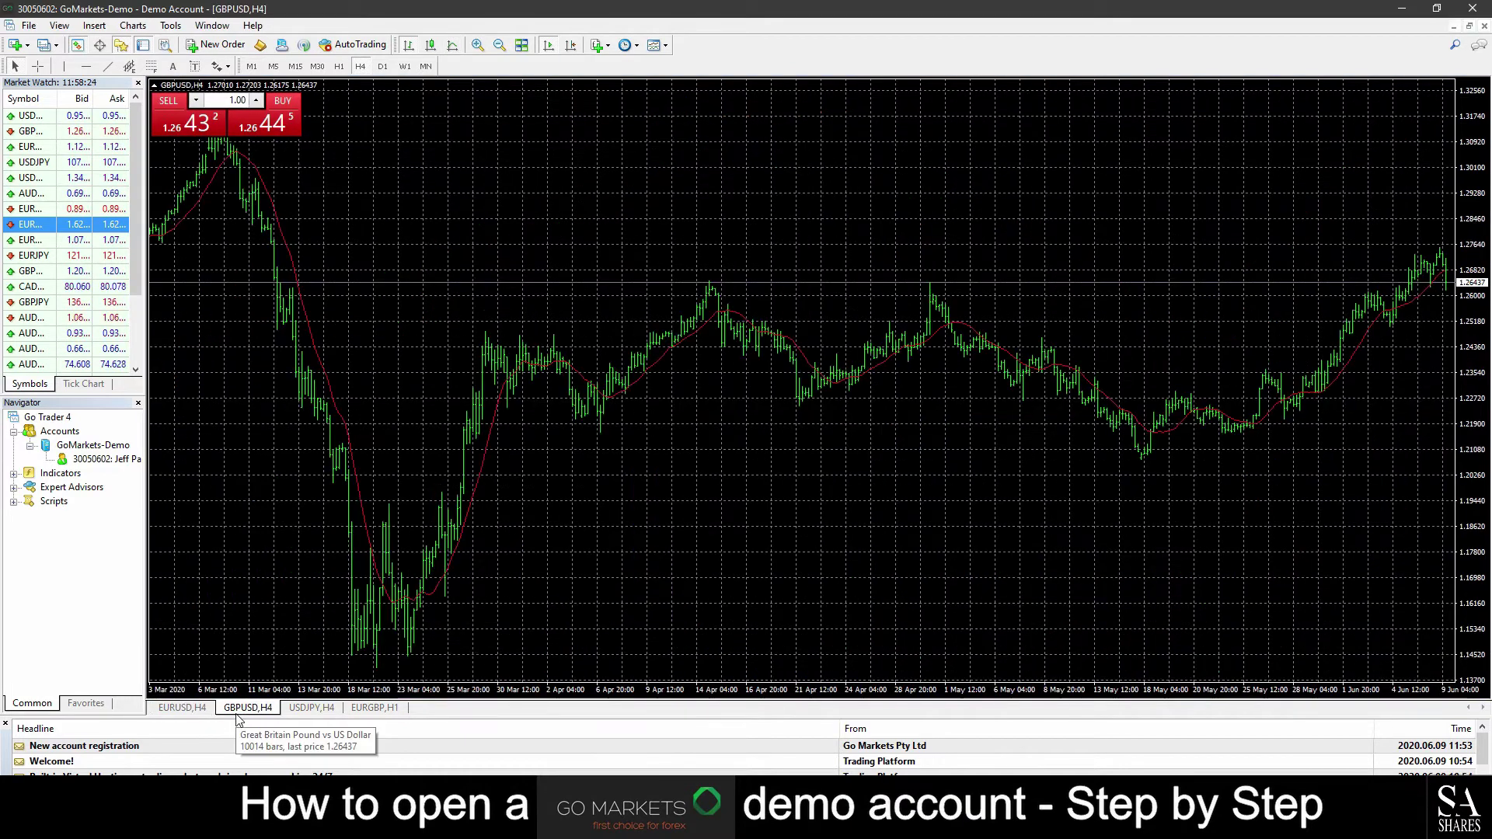
double_click(308, 708)
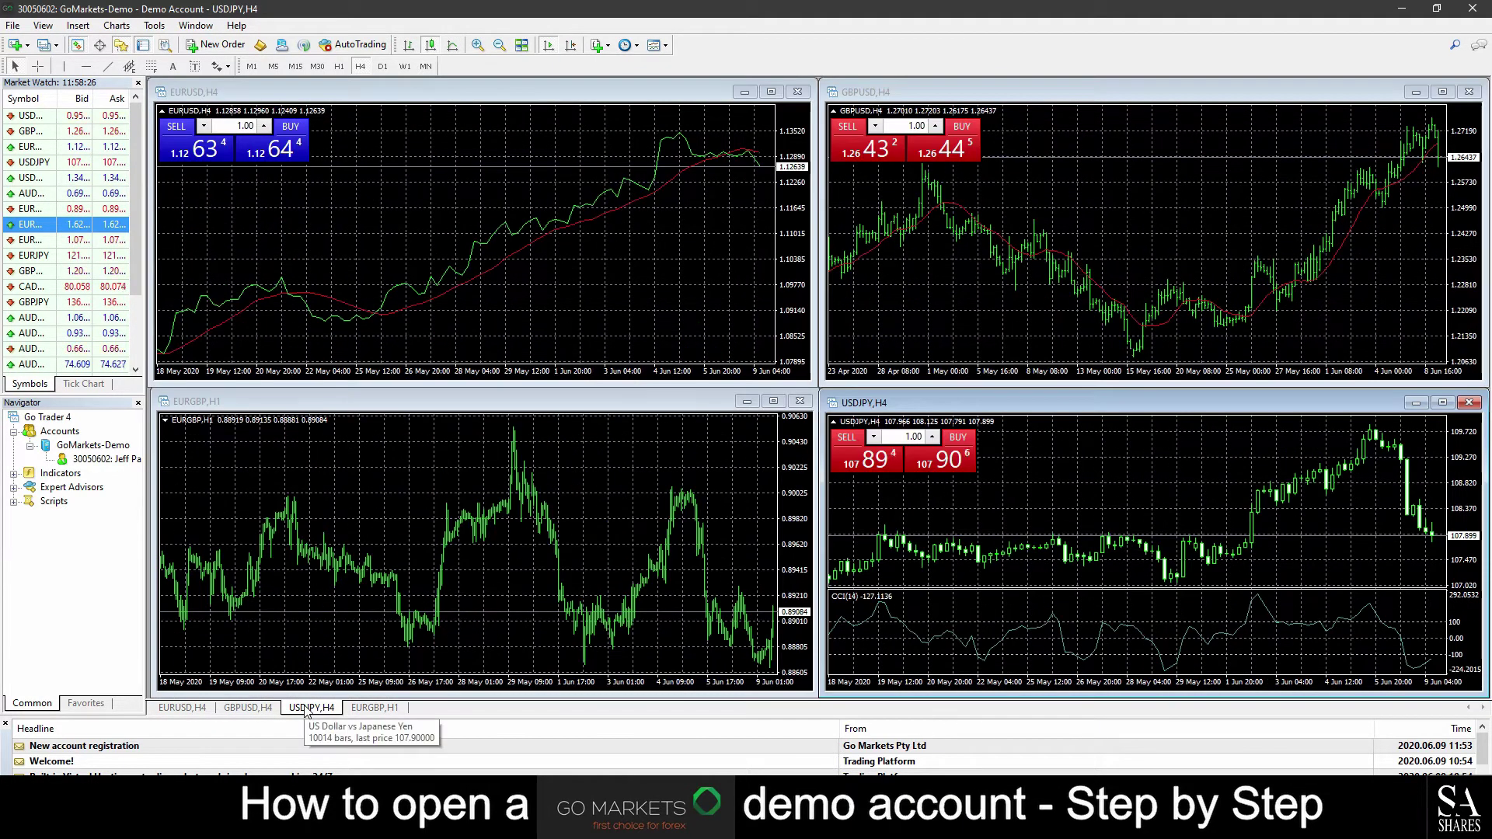
double_click(307, 707)
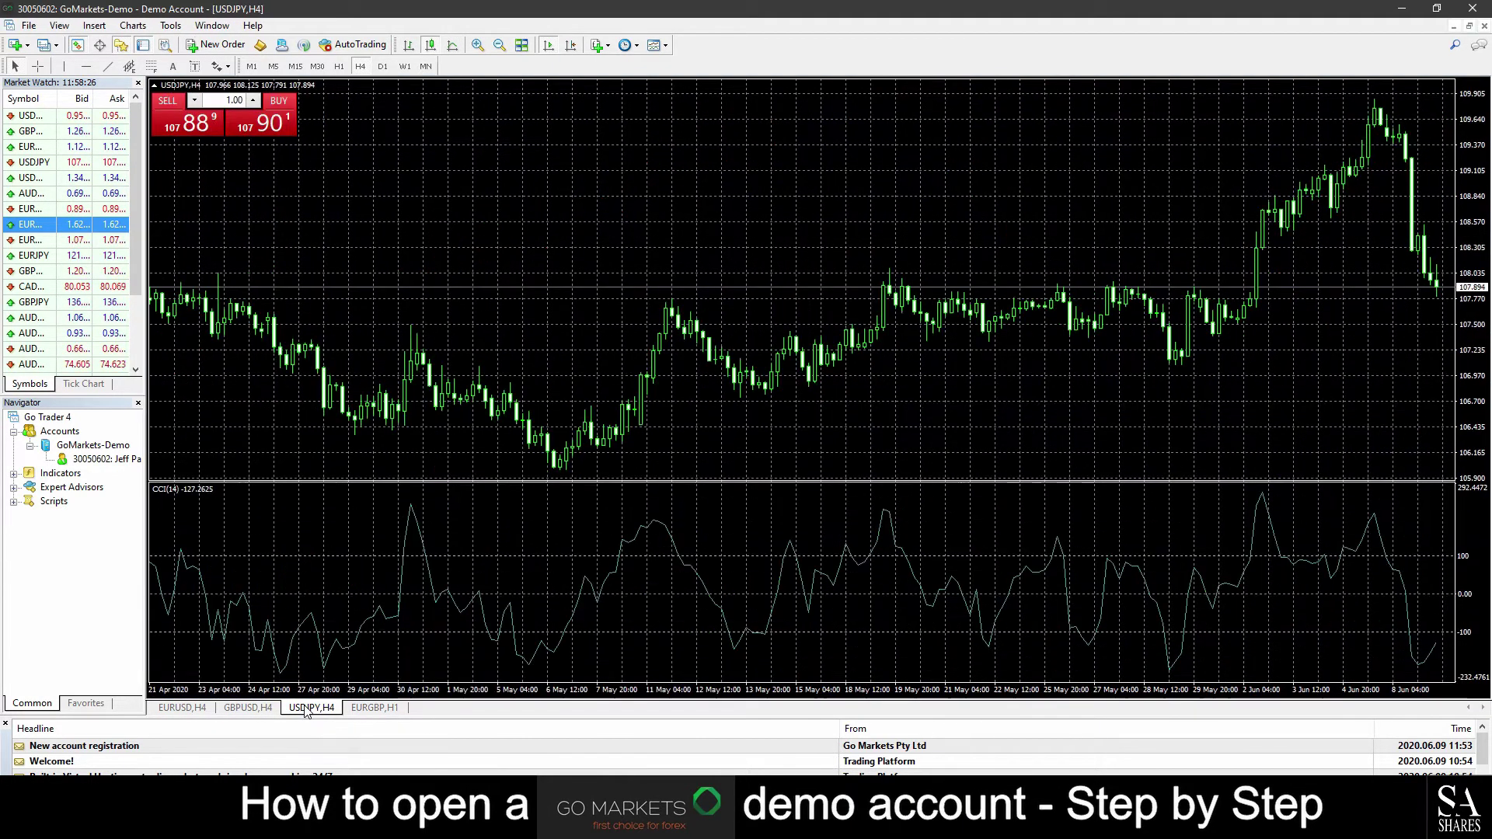
double_click(373, 708)
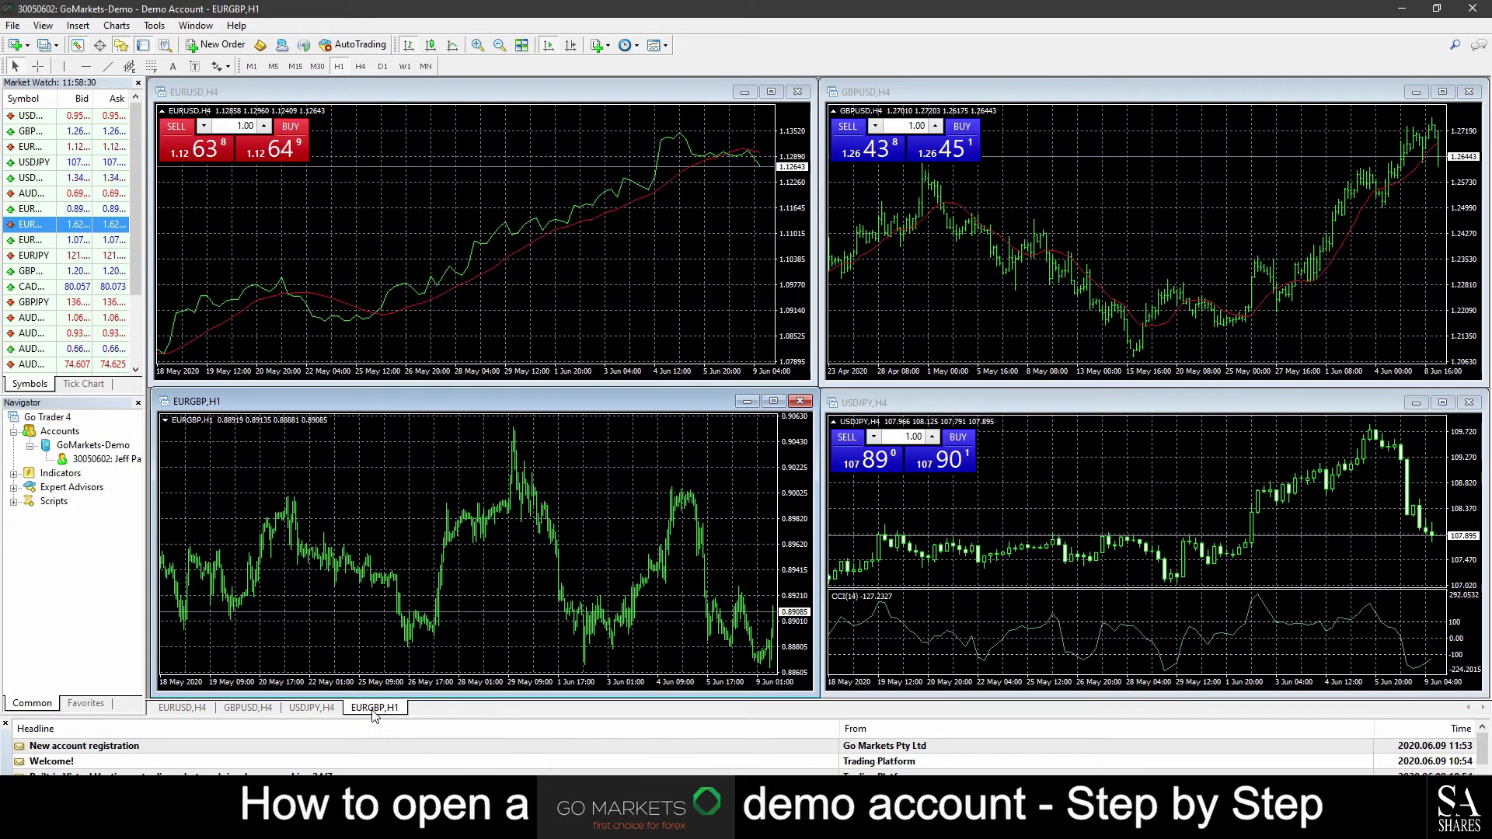
double_click(373, 710)
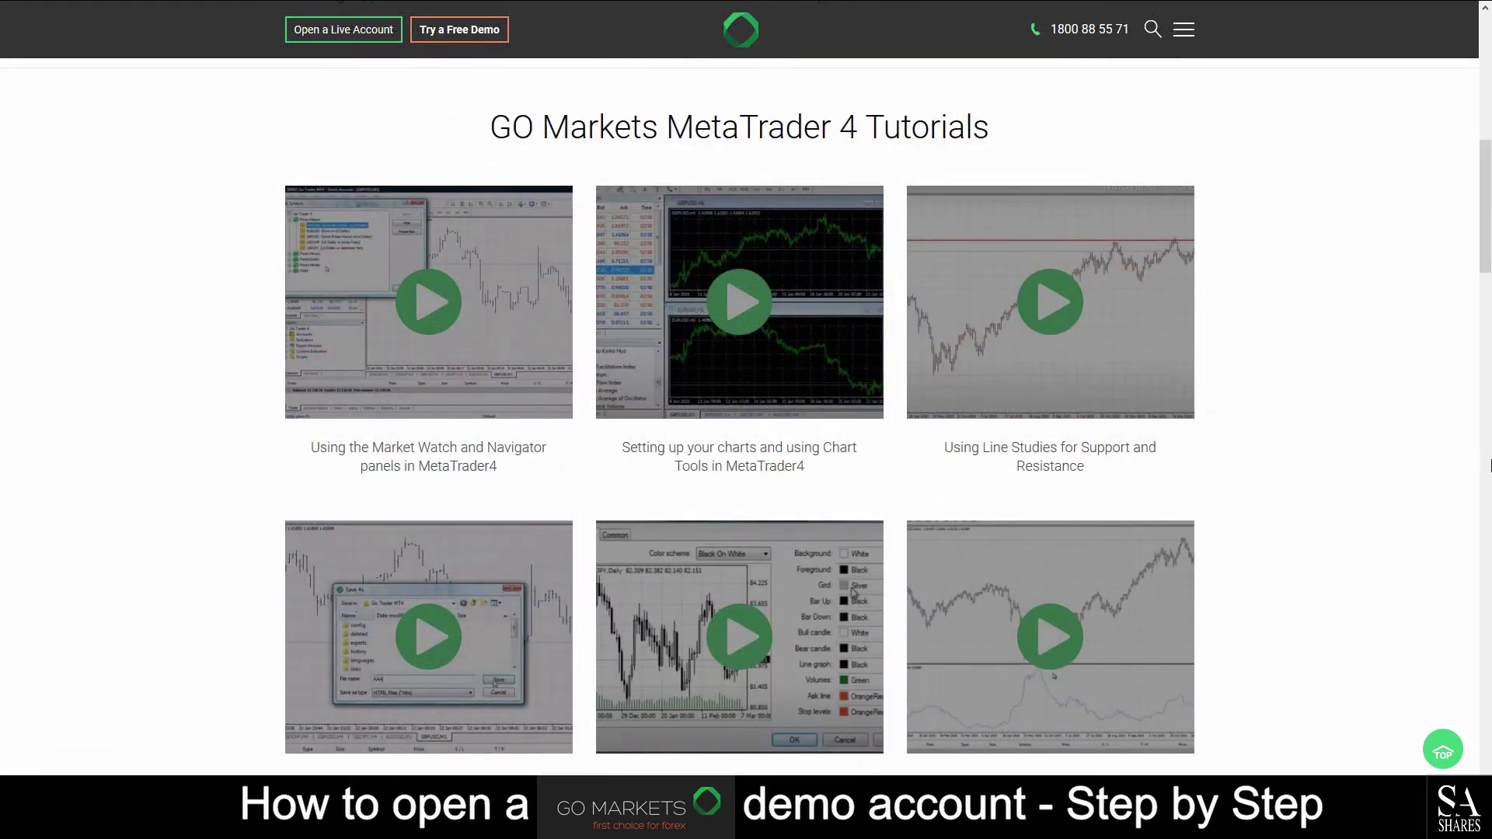
Step: Look through the MetaTrader 4 tutorial videos on the GO Markets website
scroll(746, 419, down, 5)
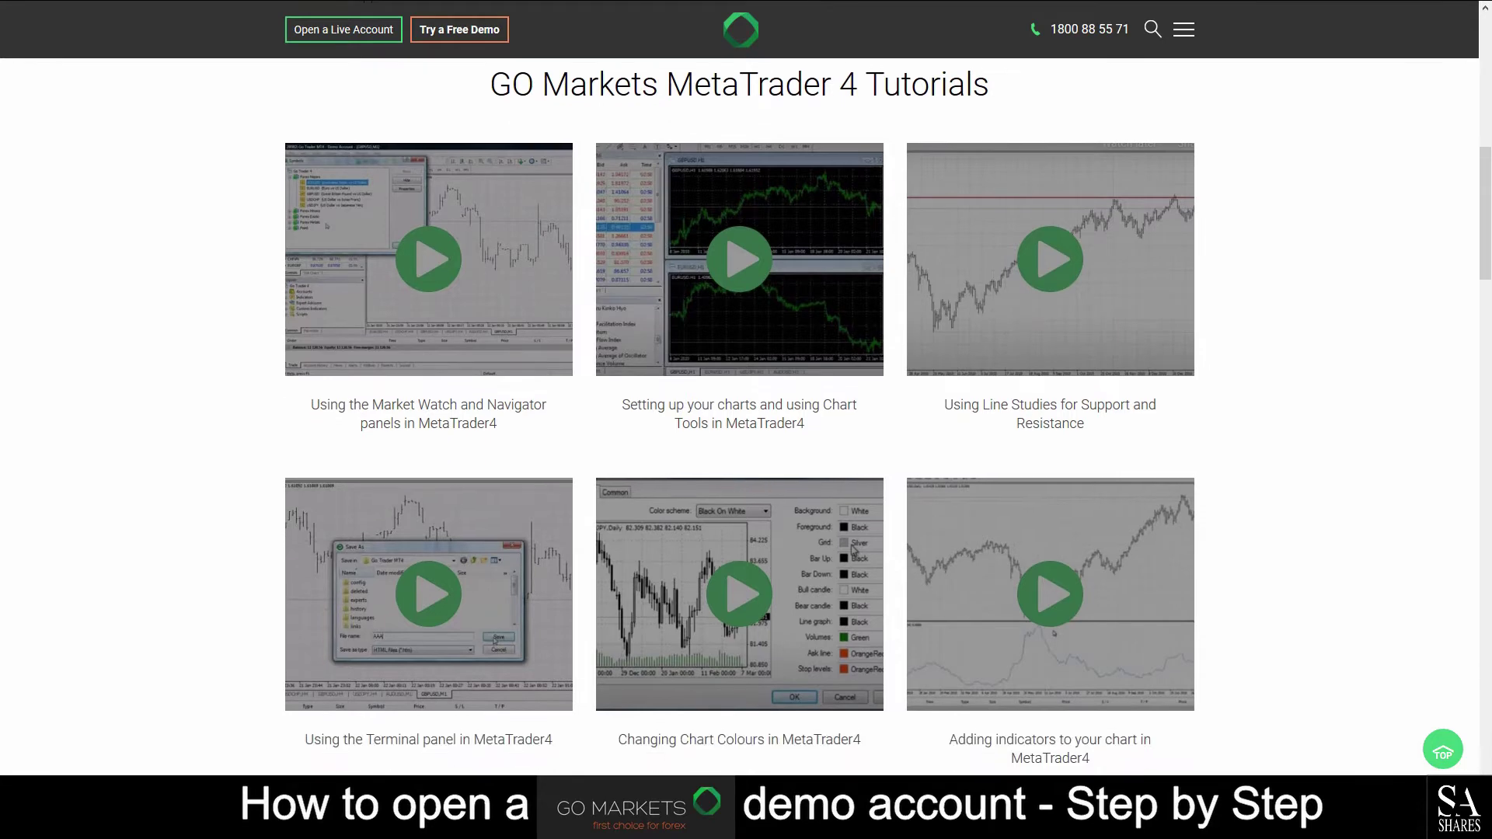
scroll(739, 388, down, 3)
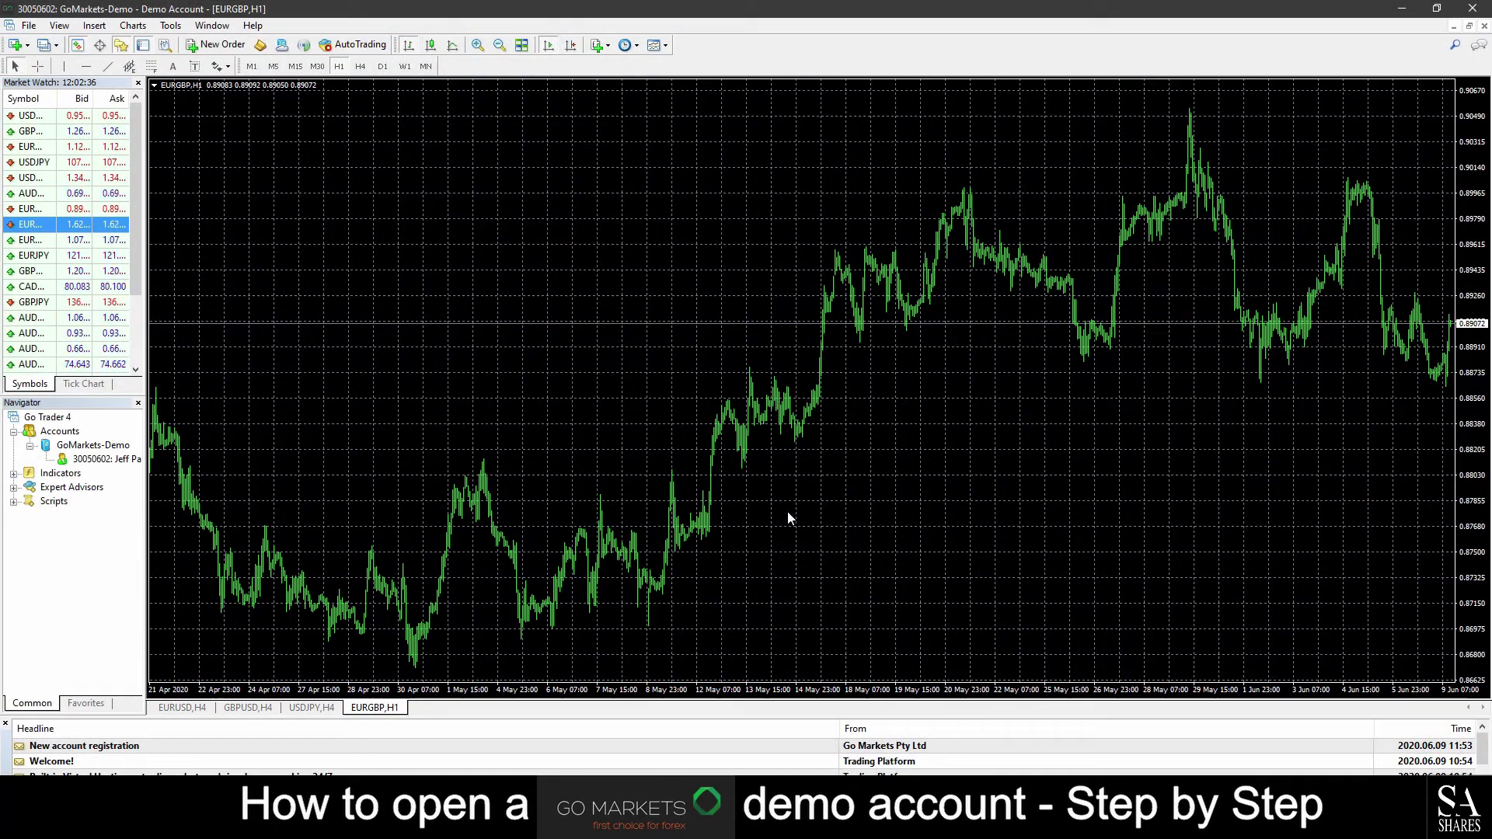
Step: Inspect a point on the EURGBP H1 chart in MetaTrader 4 with the crosshair
click(38, 66)
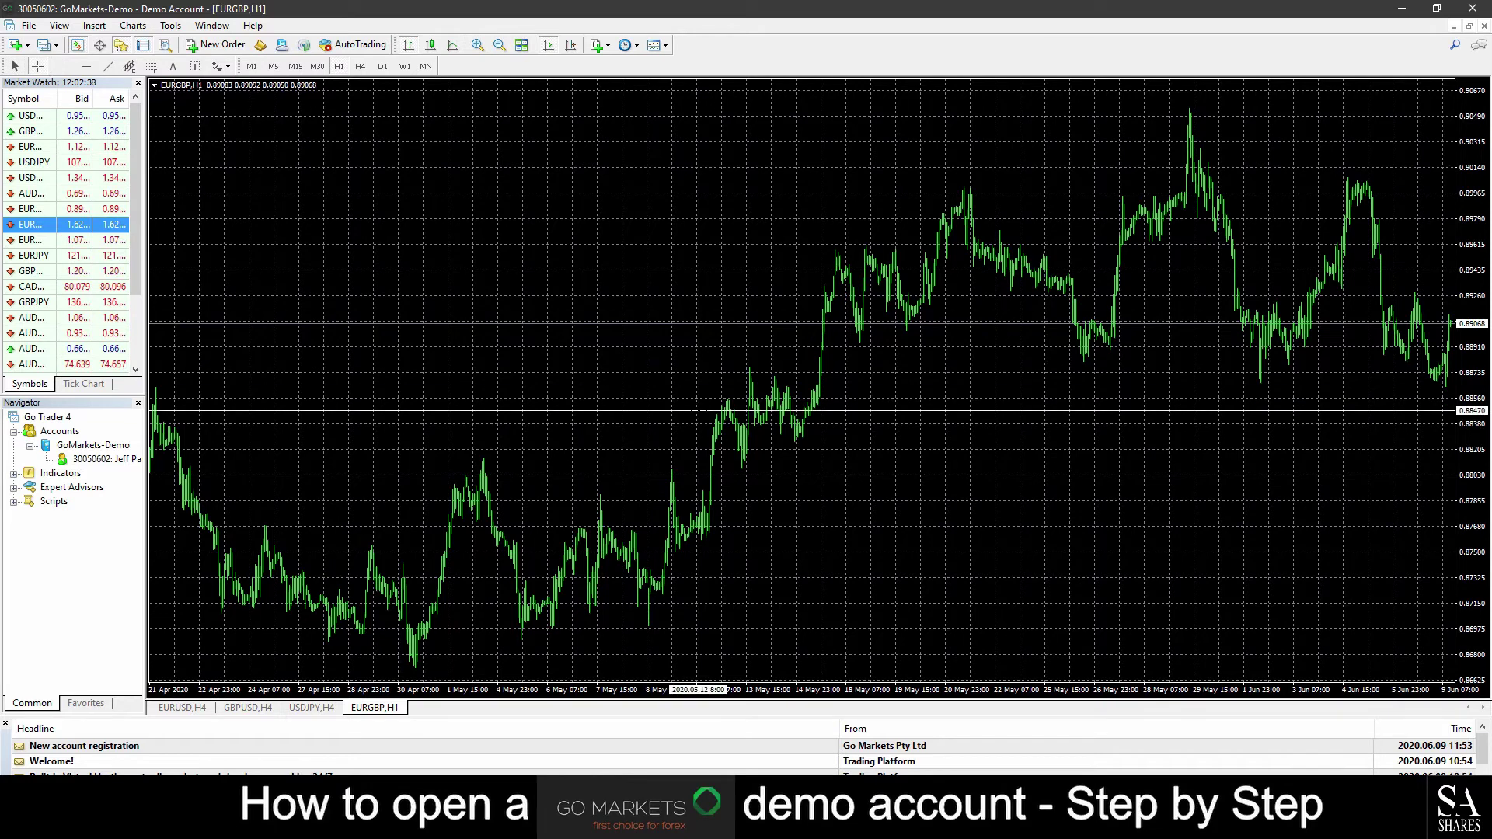
click(754, 399)
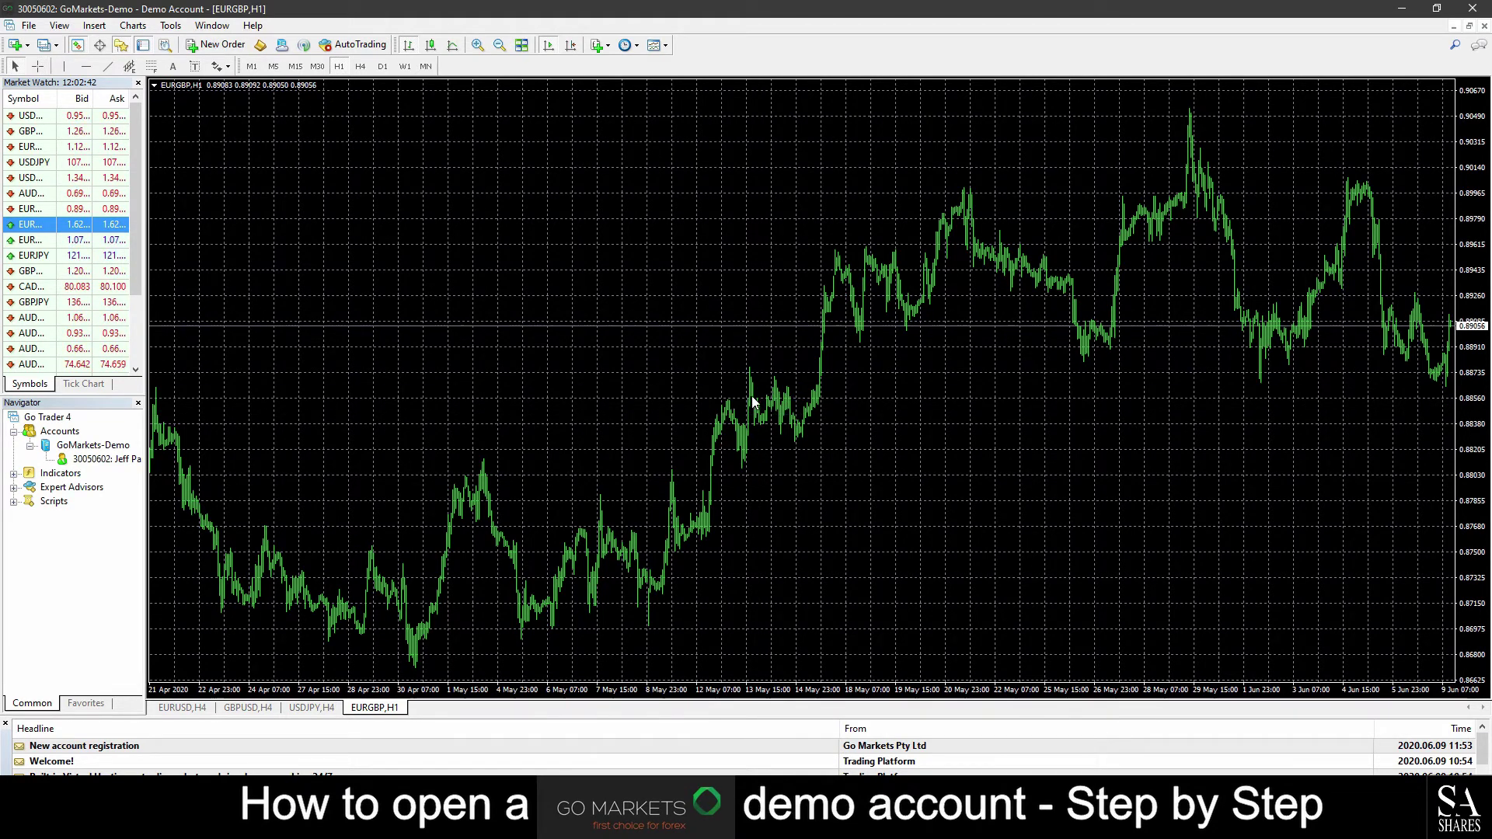
Step: Zoom in on the EURGBP H1 chart to the closest level and display it as candlesticks, trying the line style in between
click(477, 44)
click(477, 44)
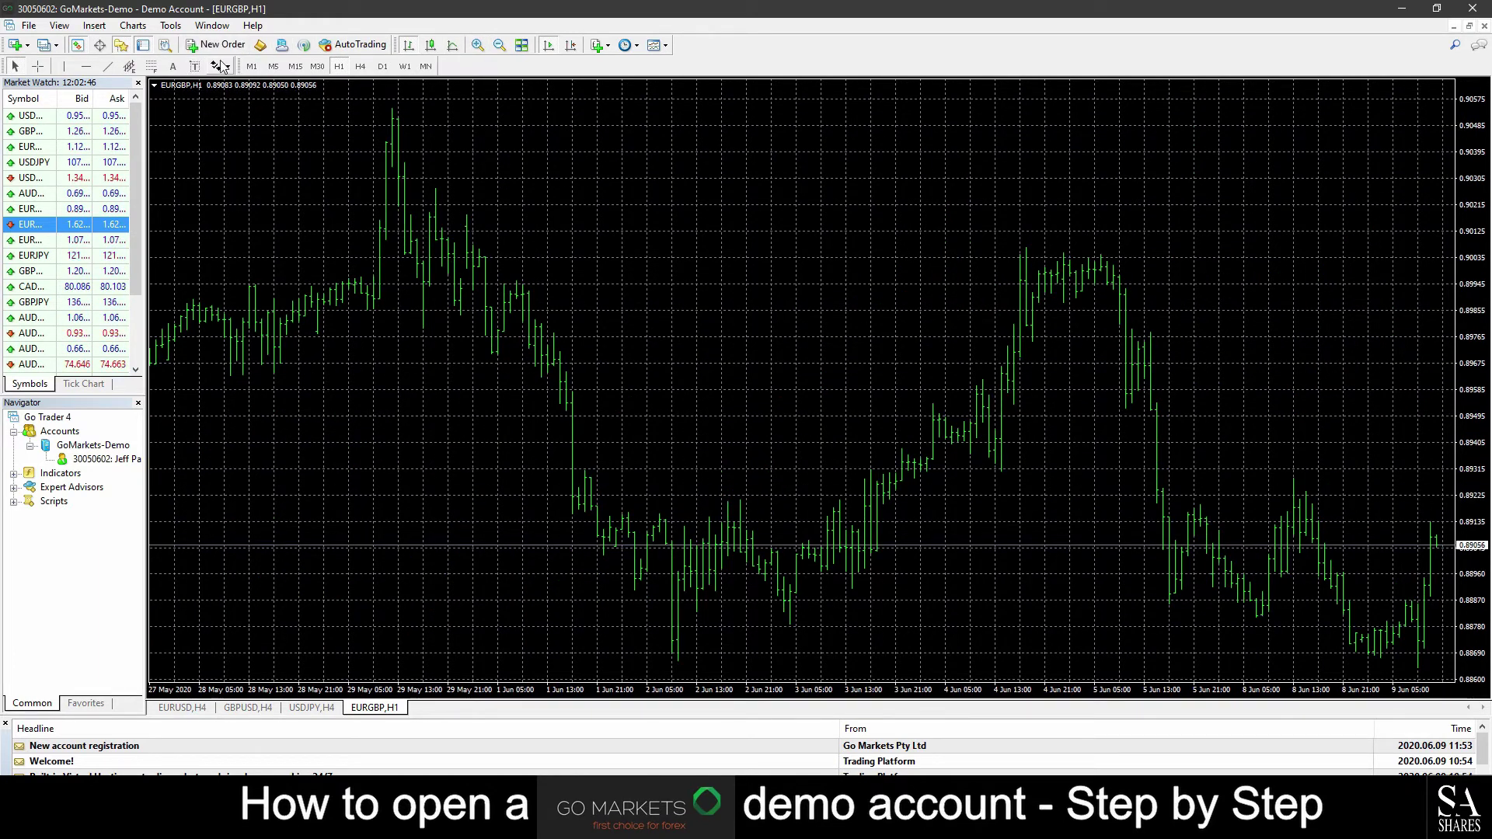
click(431, 44)
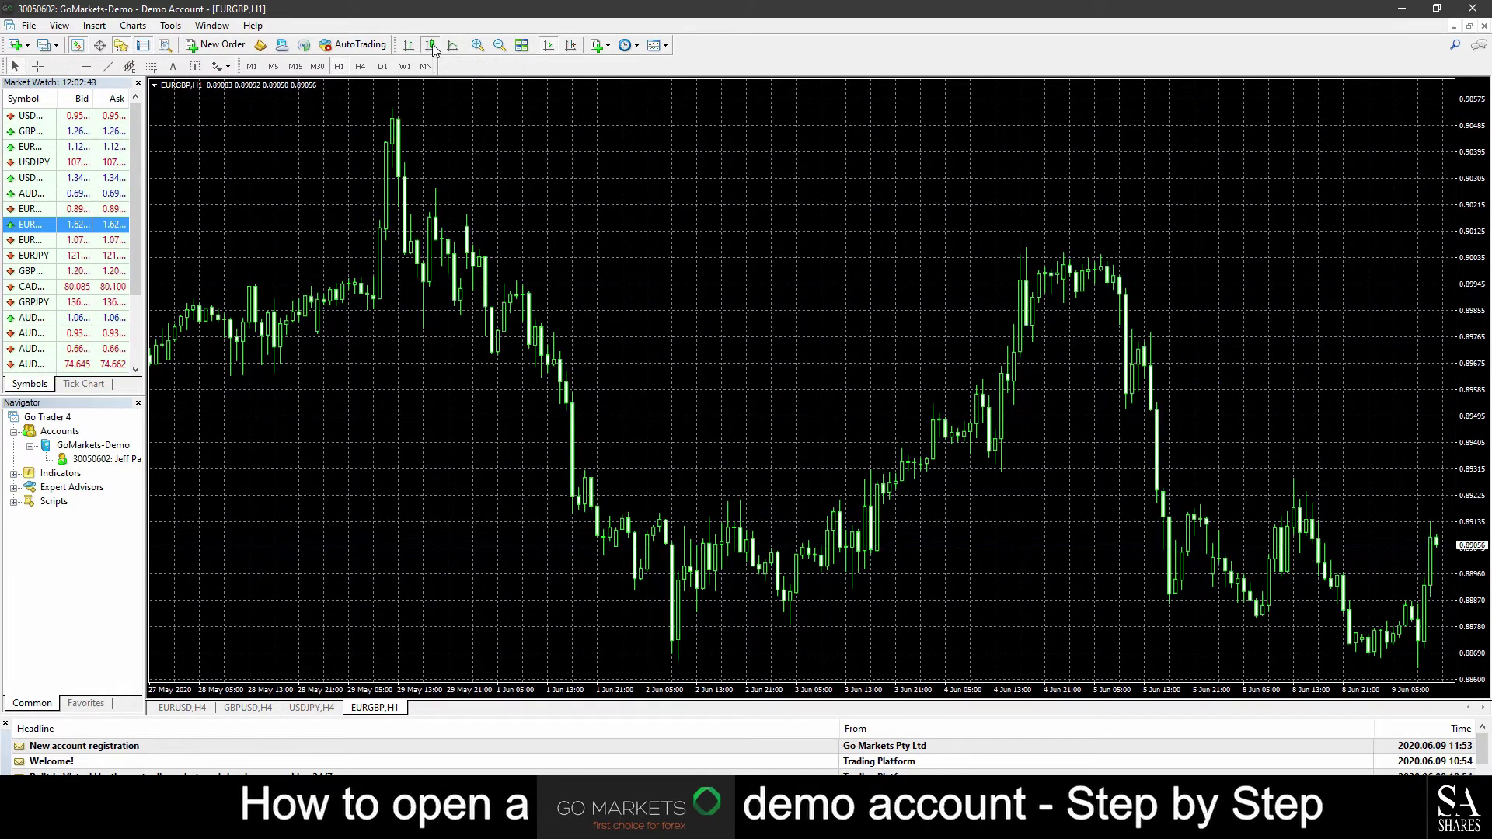
click(452, 44)
click(438, 46)
click(477, 48)
click(477, 50)
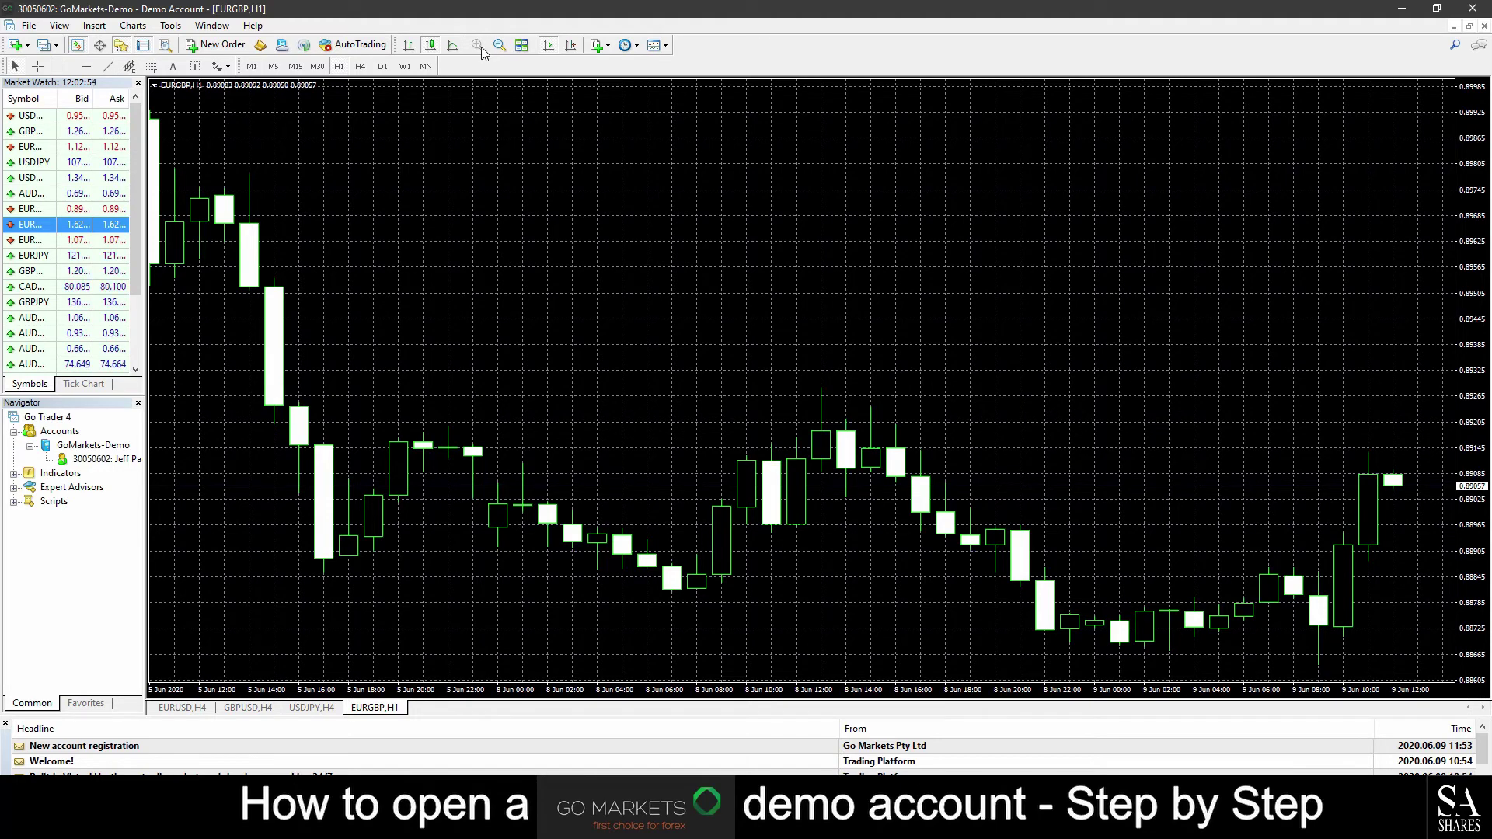
Step: Zoom the EURGBP H1 chart out two levels, try the line style, and display it as a bar chart zoomed in one level
click(499, 45)
click(499, 45)
click(453, 45)
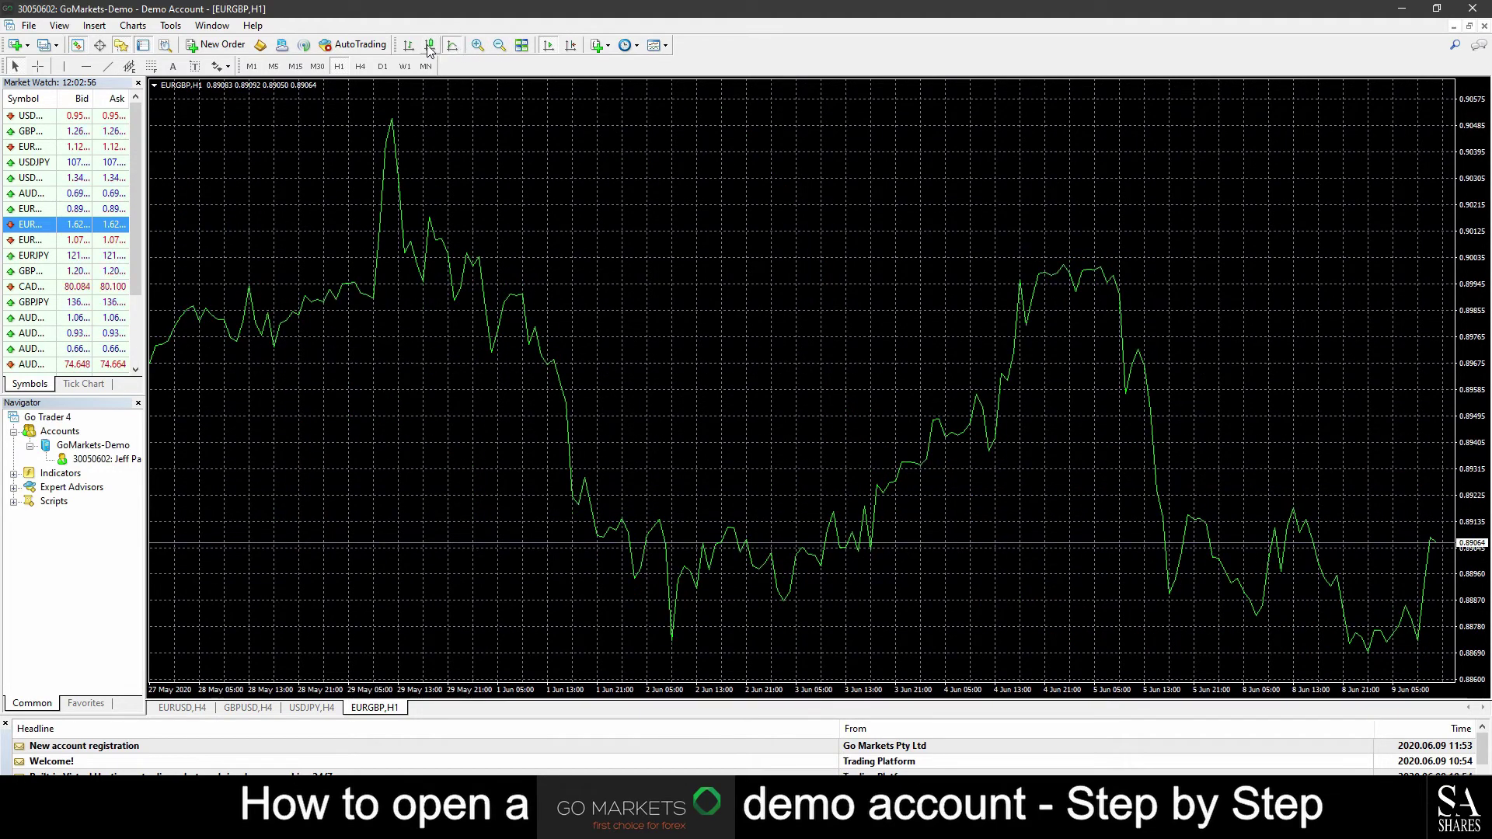
click(413, 46)
click(478, 45)
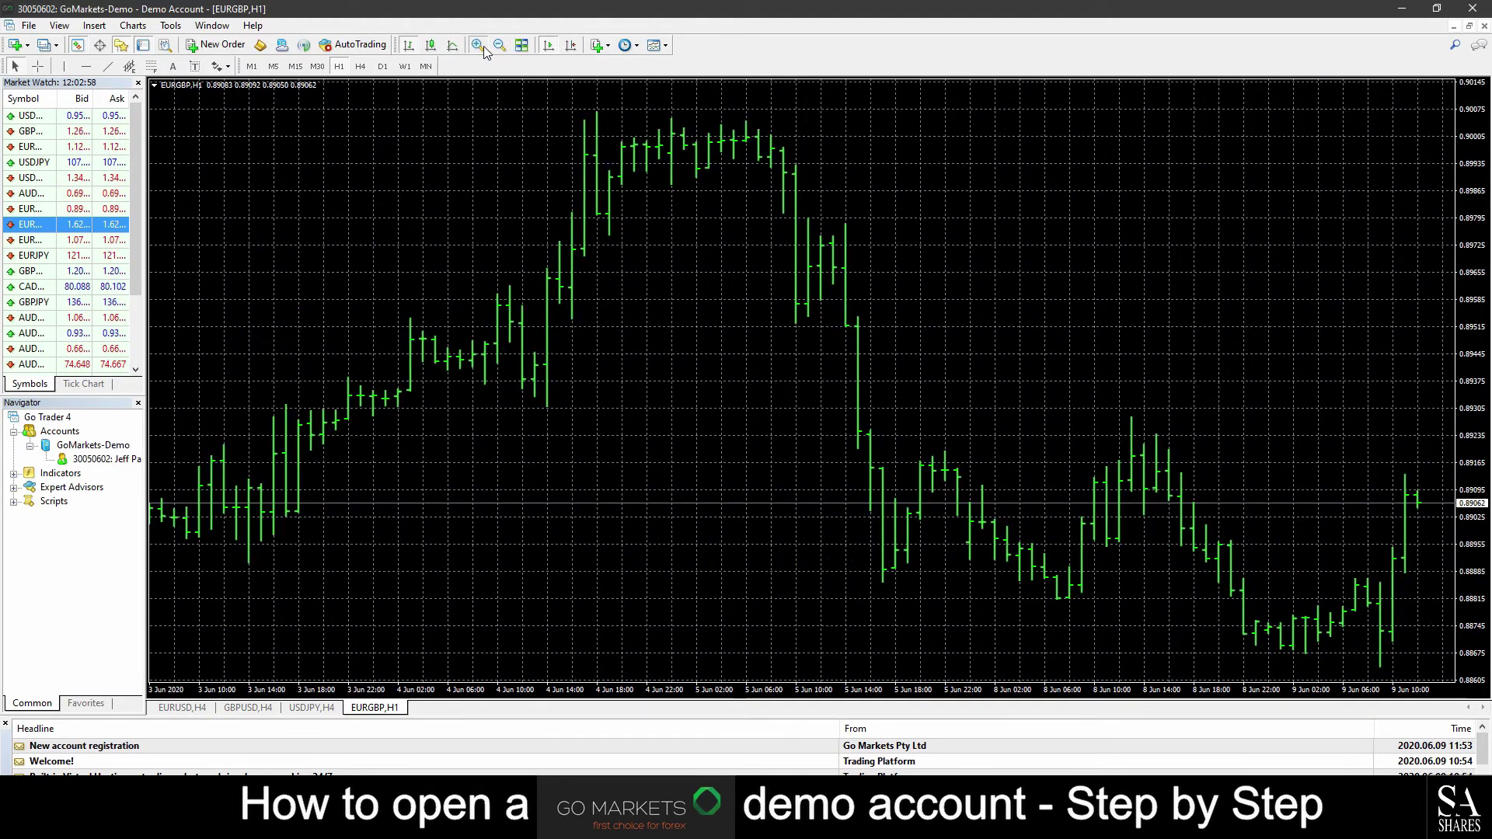
Step: Zoom in one level on the EURGBP H1 chart and restore its window to the tiled arrangement with the other charts
click(478, 45)
click(1471, 26)
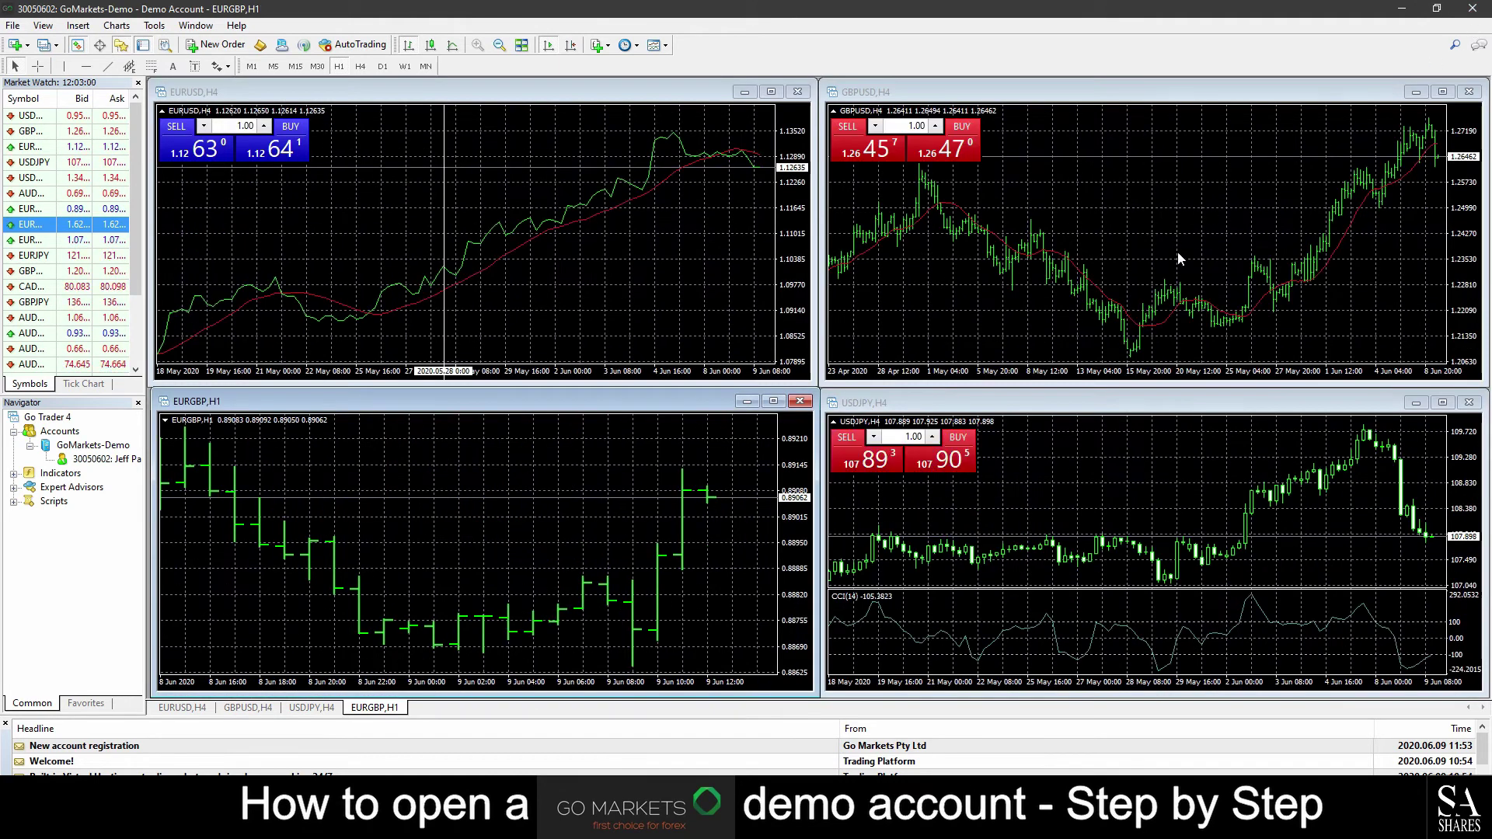
Step: Move the USDJPY H4 chart window over the other charts, enlarge it, and display it as a bar chart after trying the line style
click(1191, 505)
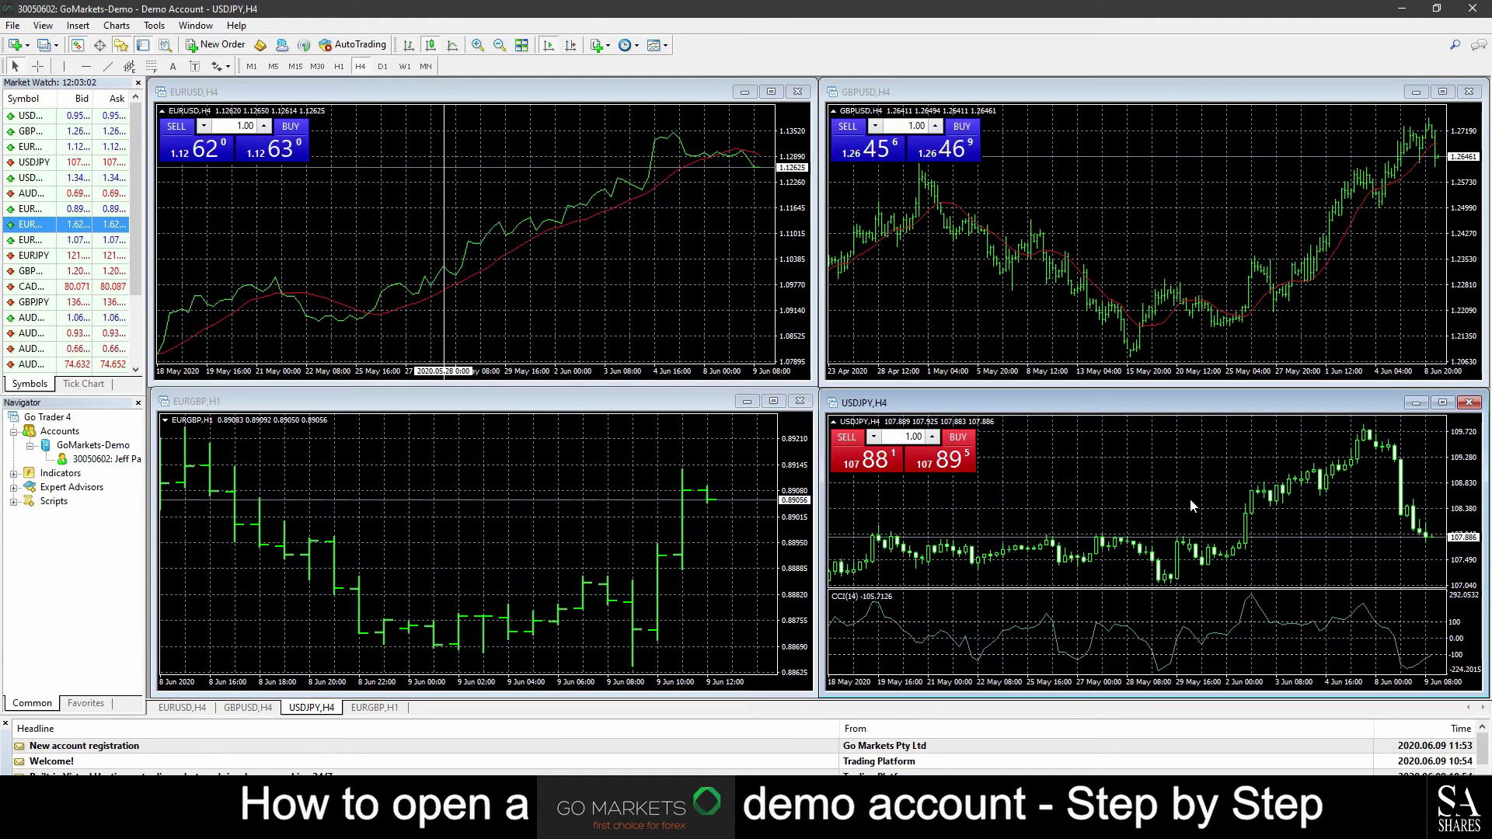
drag(1192, 403, 735, 98)
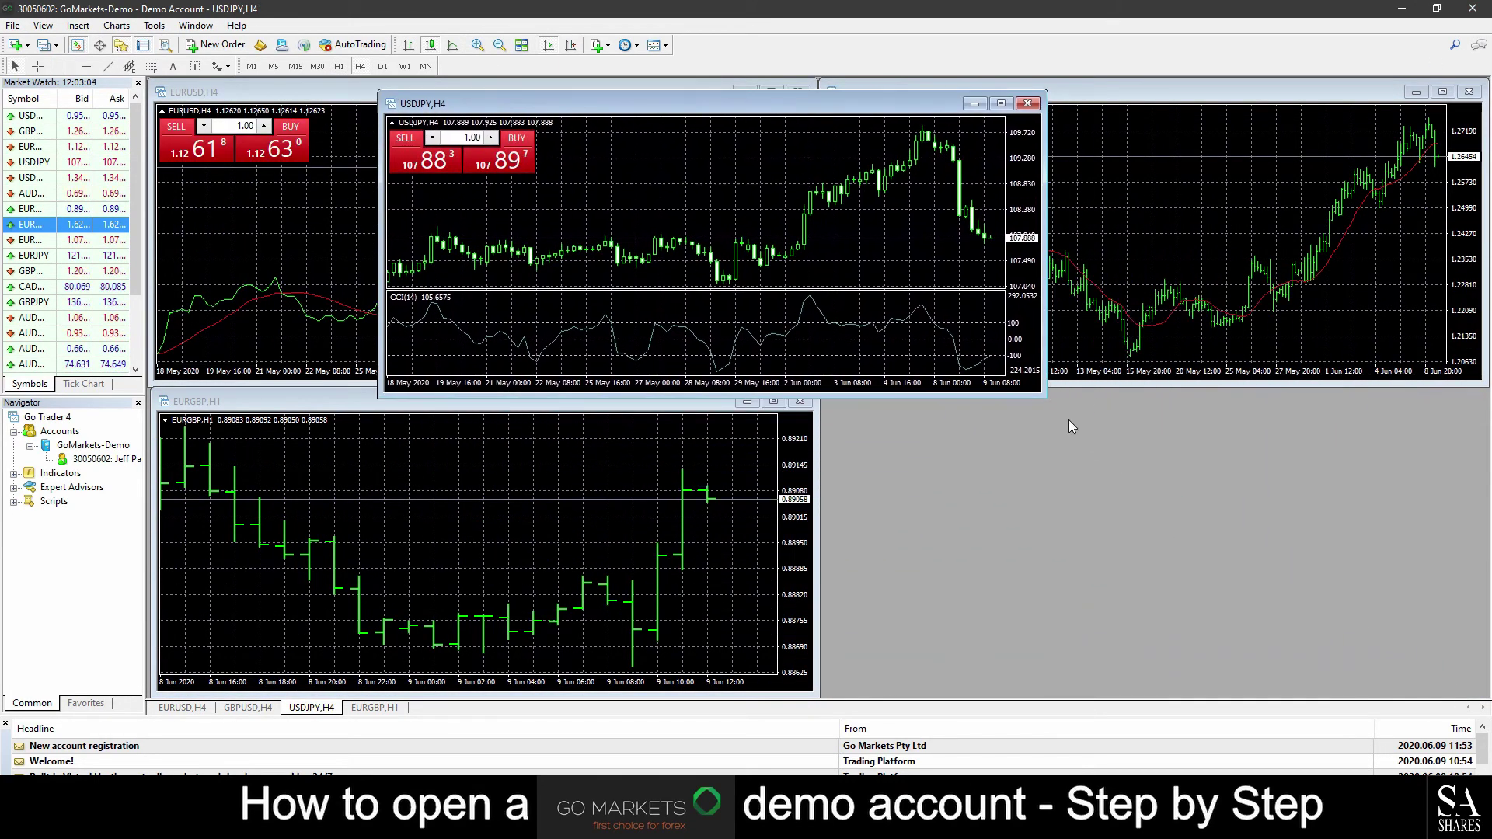
drag(1057, 440, 1385, 676)
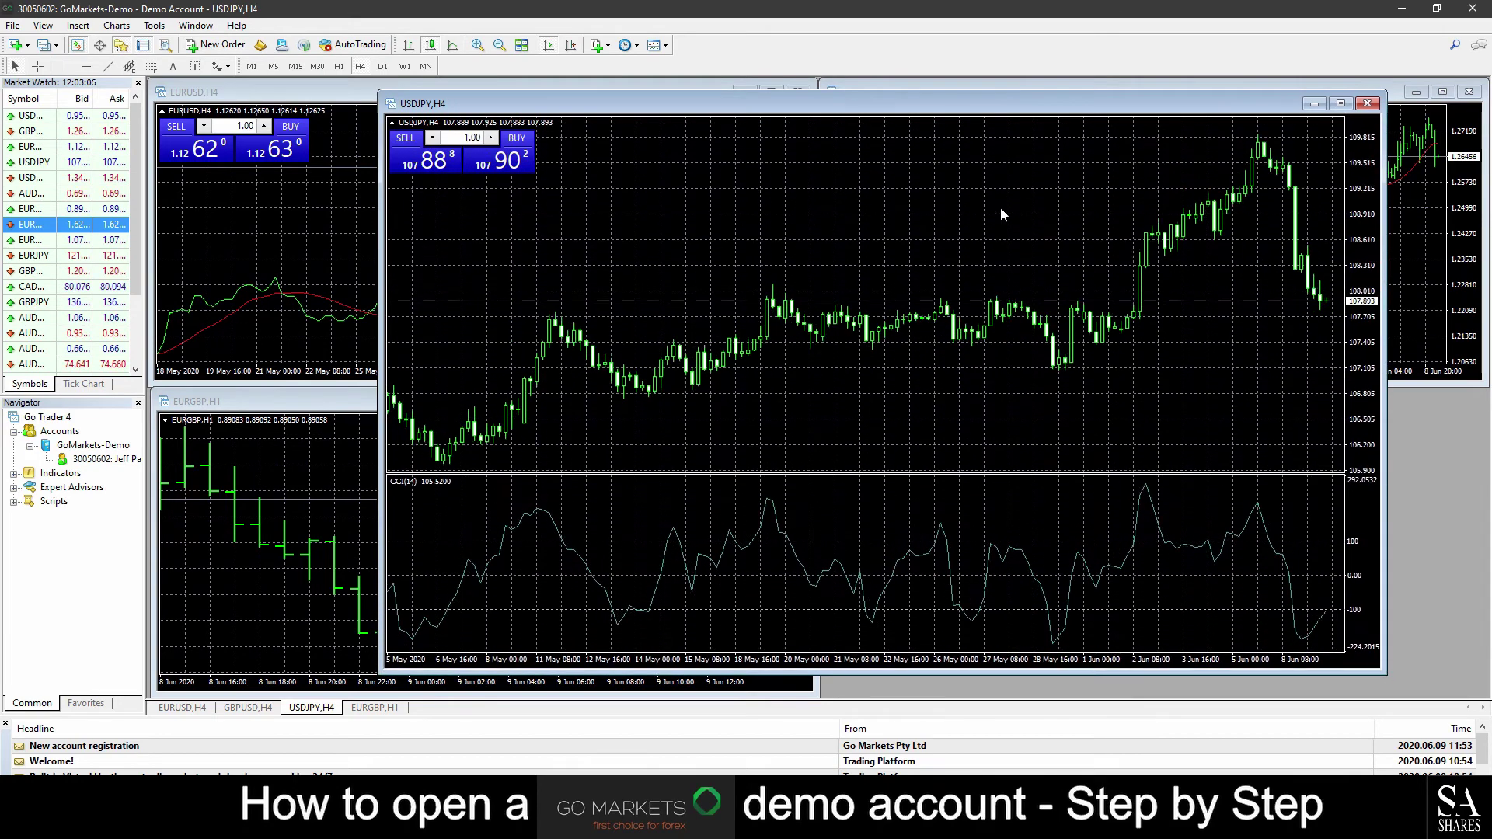
drag(943, 111, 873, 118)
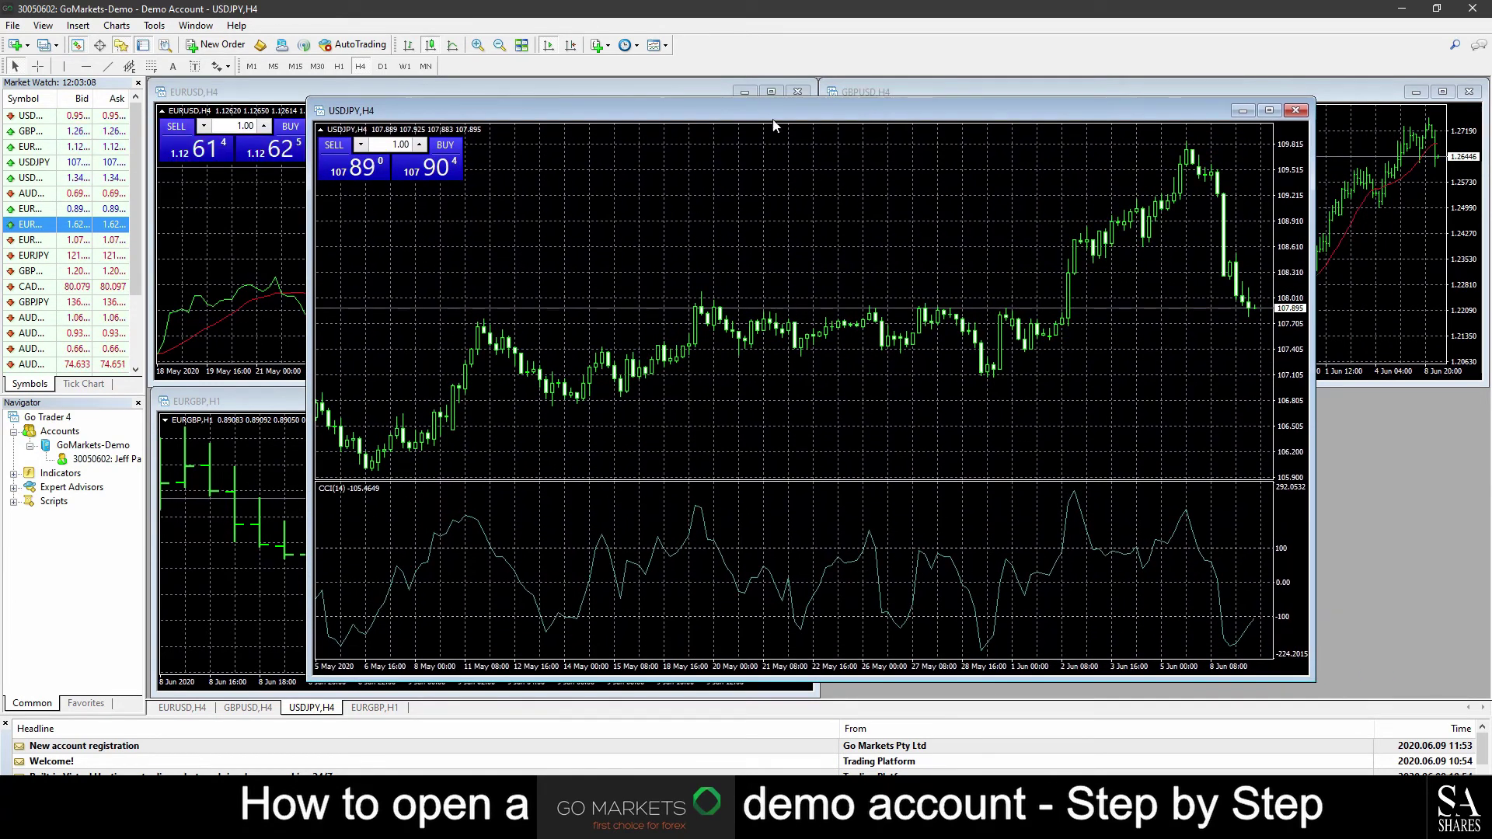
click(452, 46)
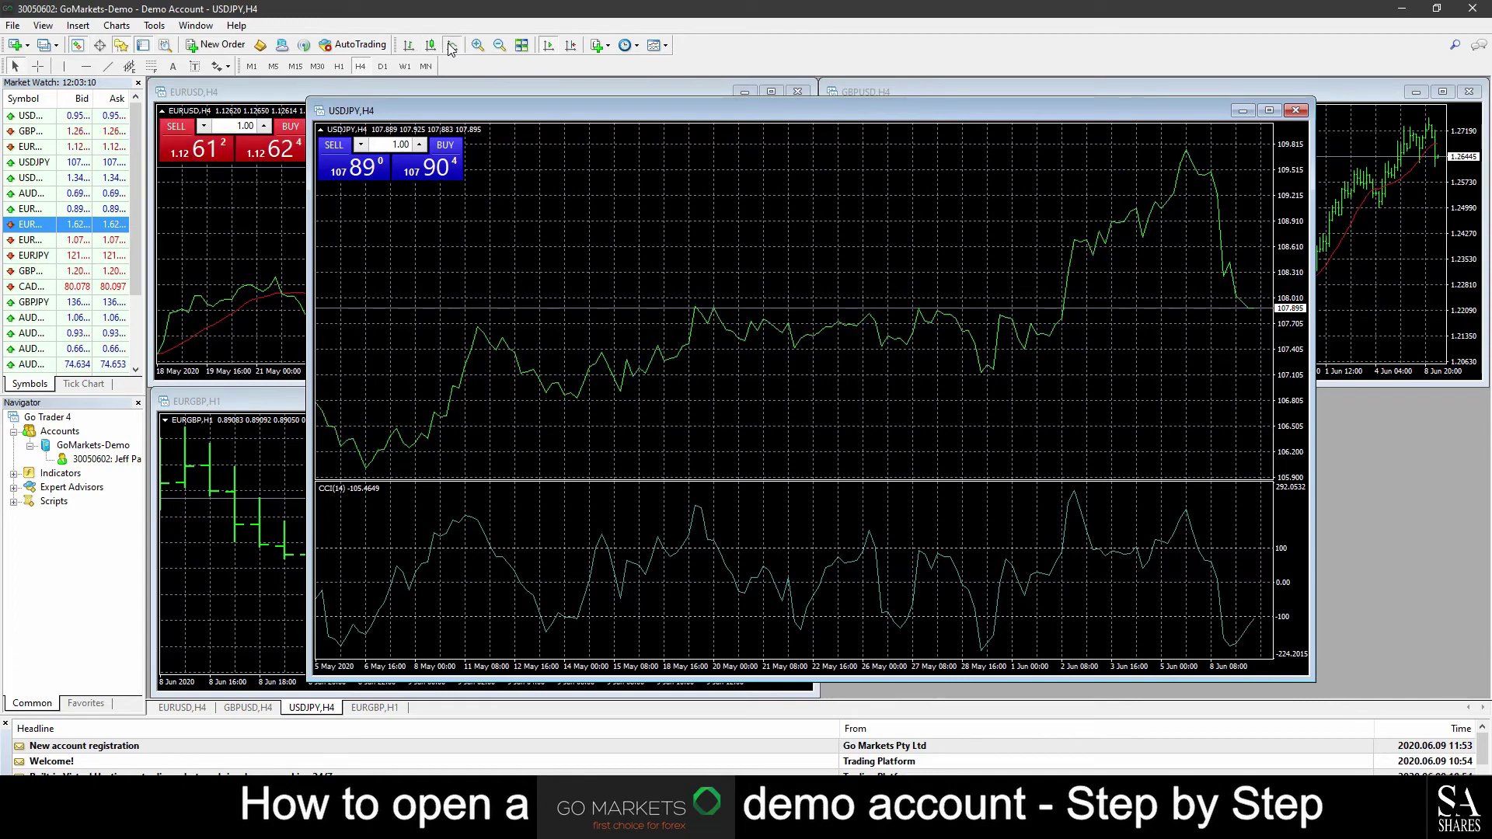
click(414, 45)
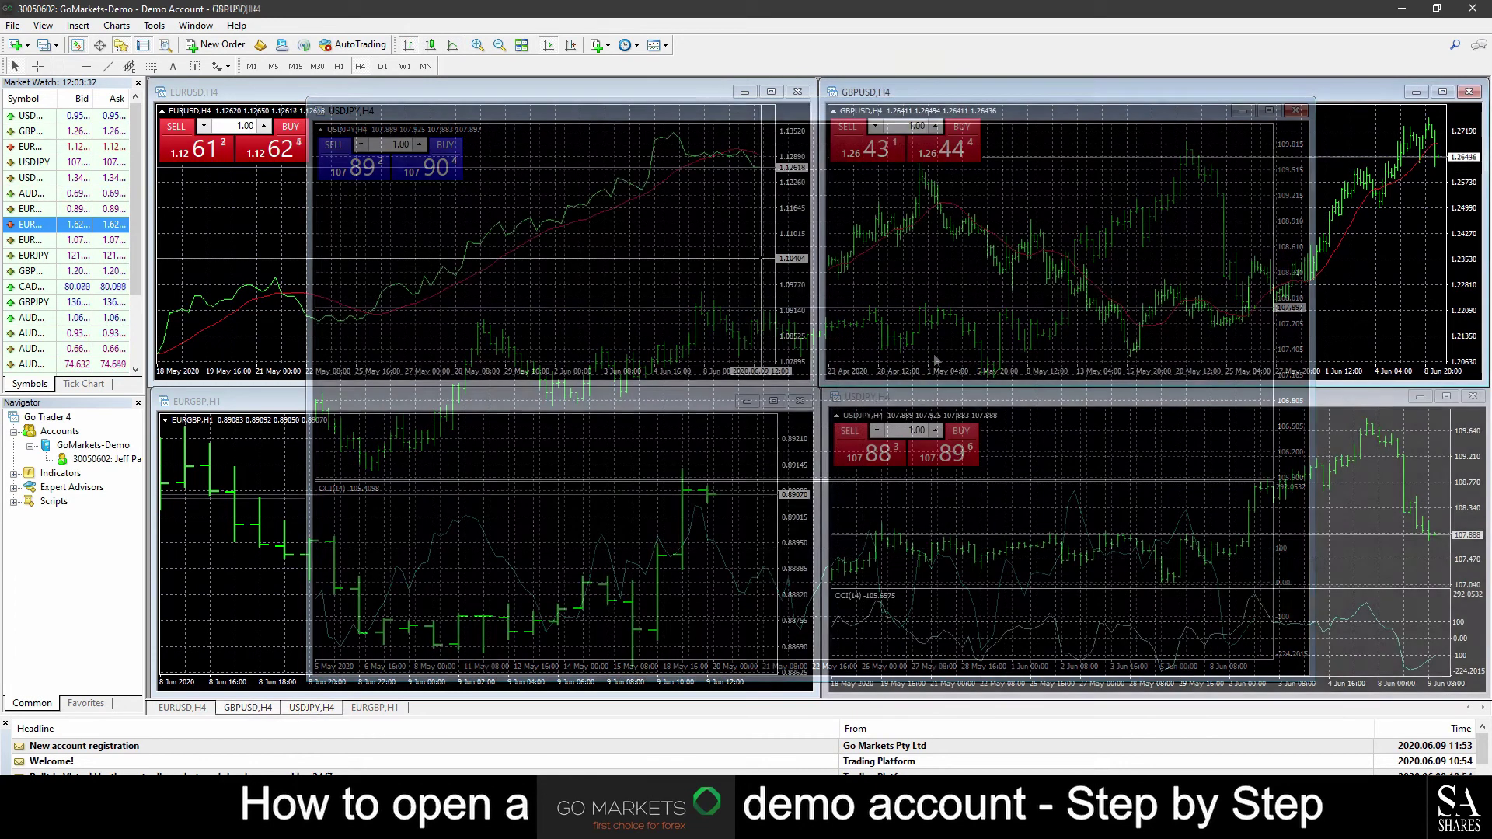
Step: View the EURAUD tick chart in the Market Watch and return to the symbol list
click(75, 385)
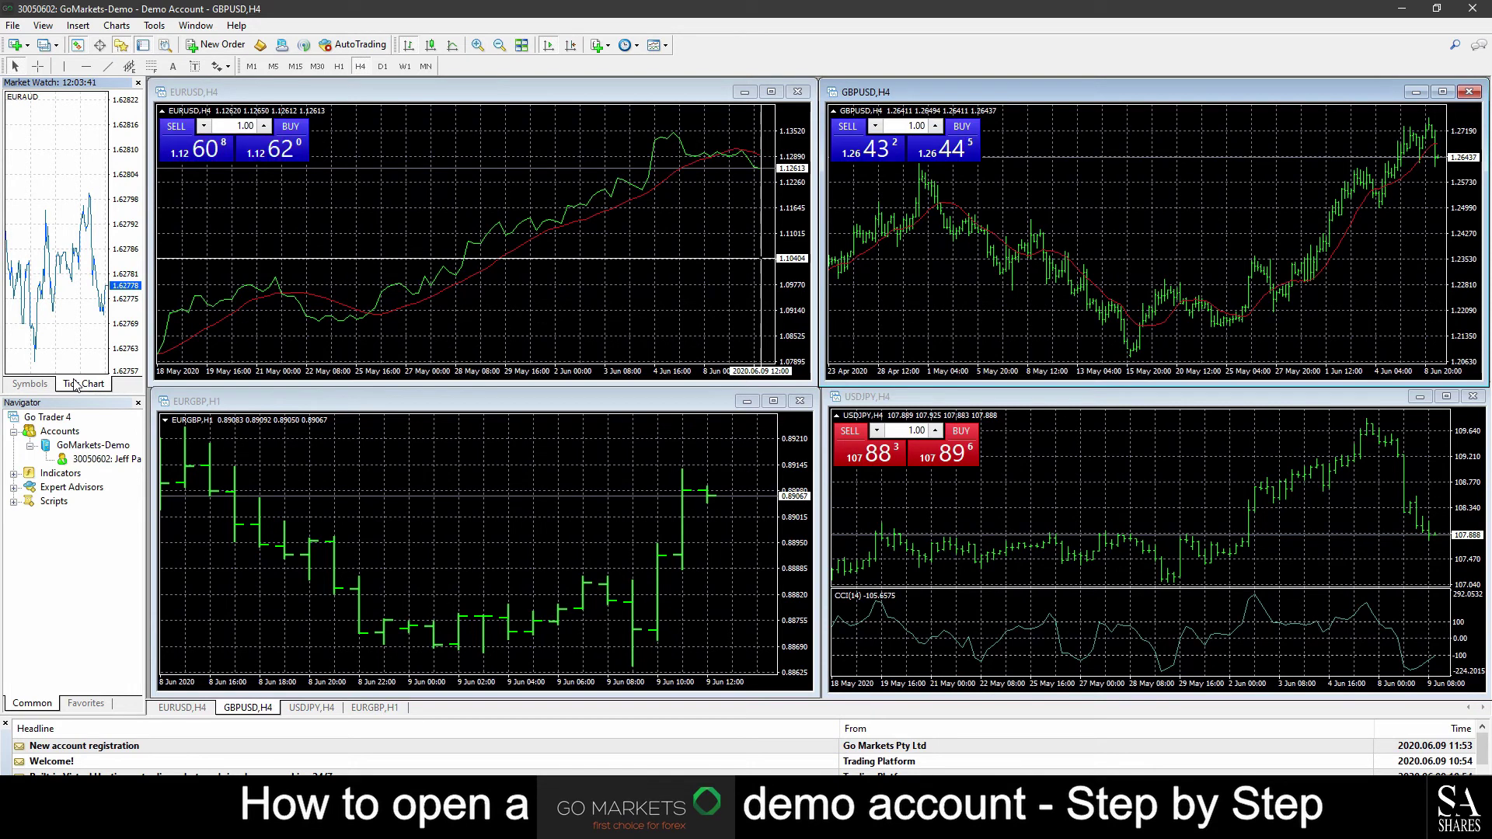
click(34, 385)
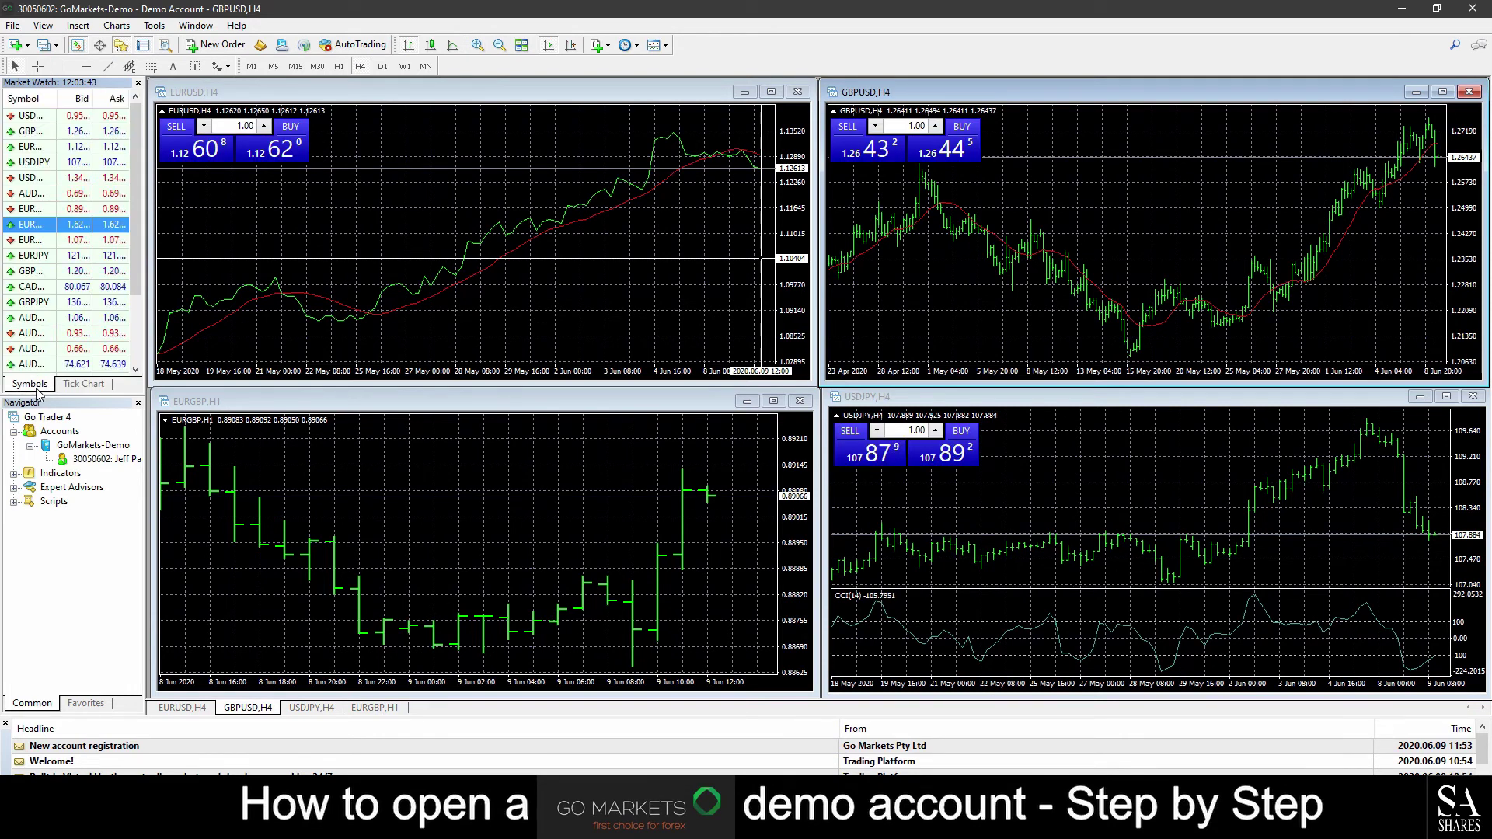